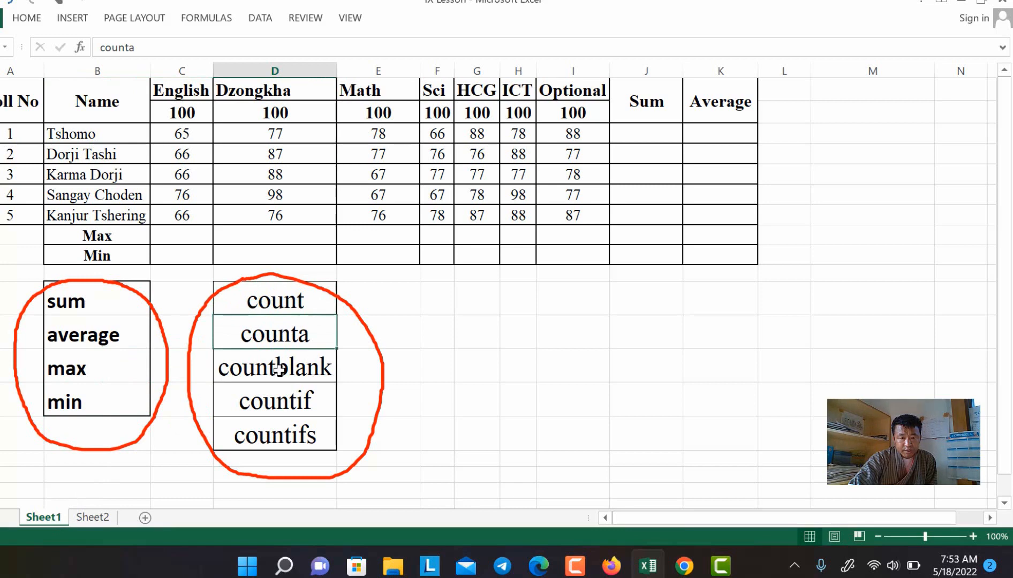
Step: Review countblank, countif, countifs and sum in the function list and glance at Sheet2's product table
{"action": "left_click", "coordinate": [279, 369]}
{"action": "left_click", "coordinate": [282, 401]}
{"action": "left_click", "coordinate": [282, 427]}
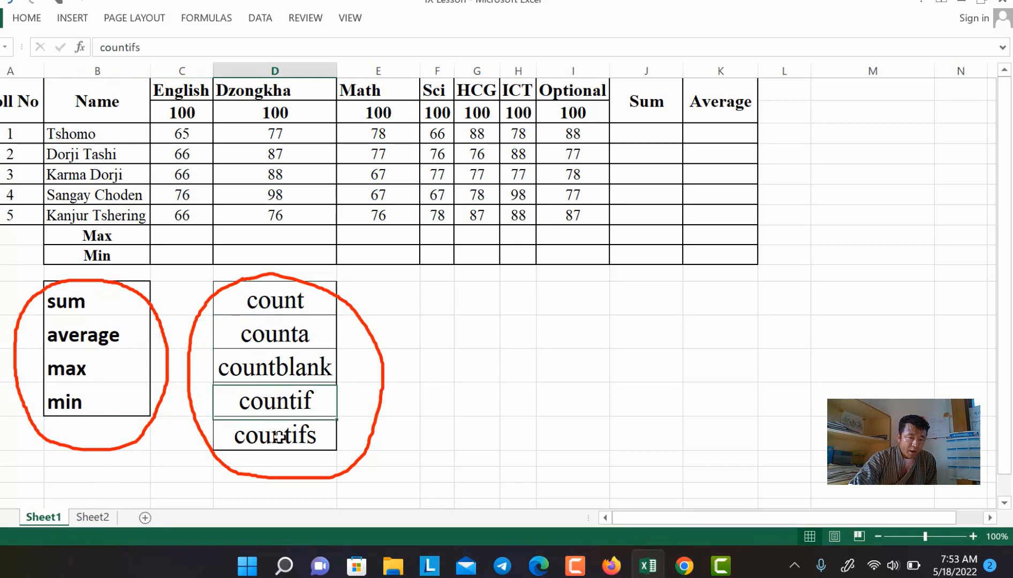
{"action": "left_click", "coordinate": [92, 517]}
{"action": "left_click", "coordinate": [44, 518]}
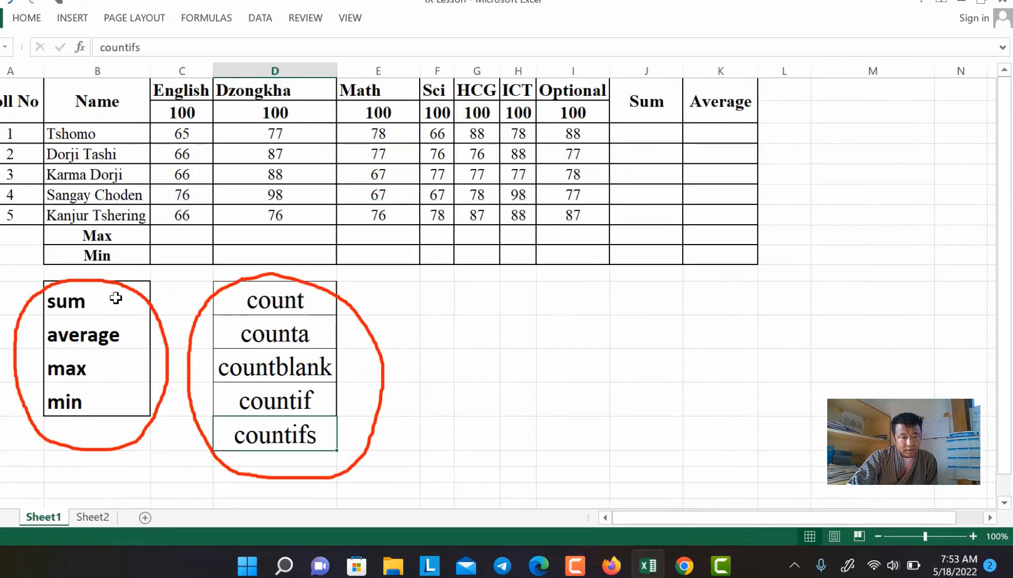
{"action": "left_click", "coordinate": [112, 302]}
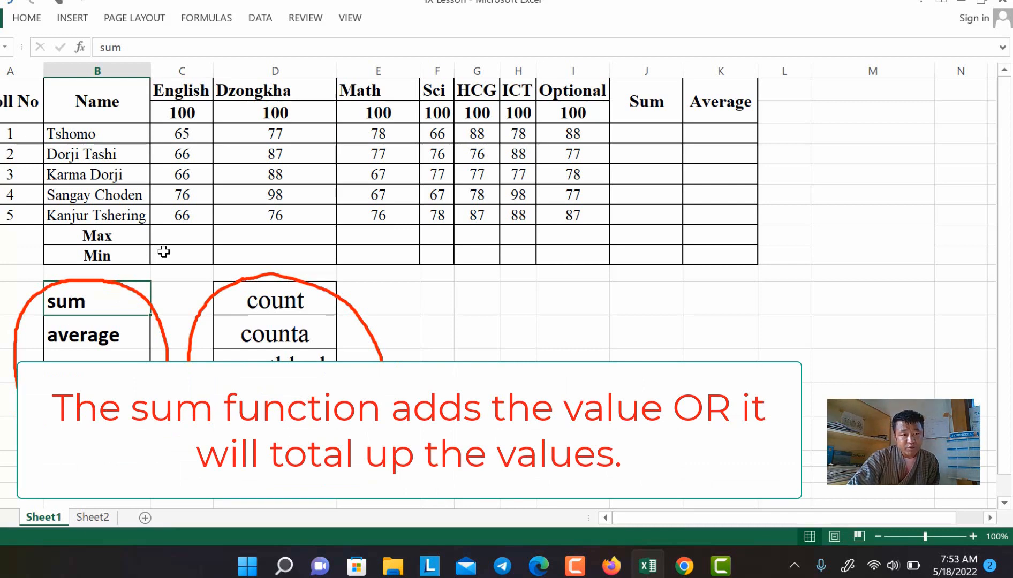
Step: Enter =SUM(C3:I3) in J3 to total the first student's marks, giving 540
{"action": "left_click", "coordinate": [648, 134]}
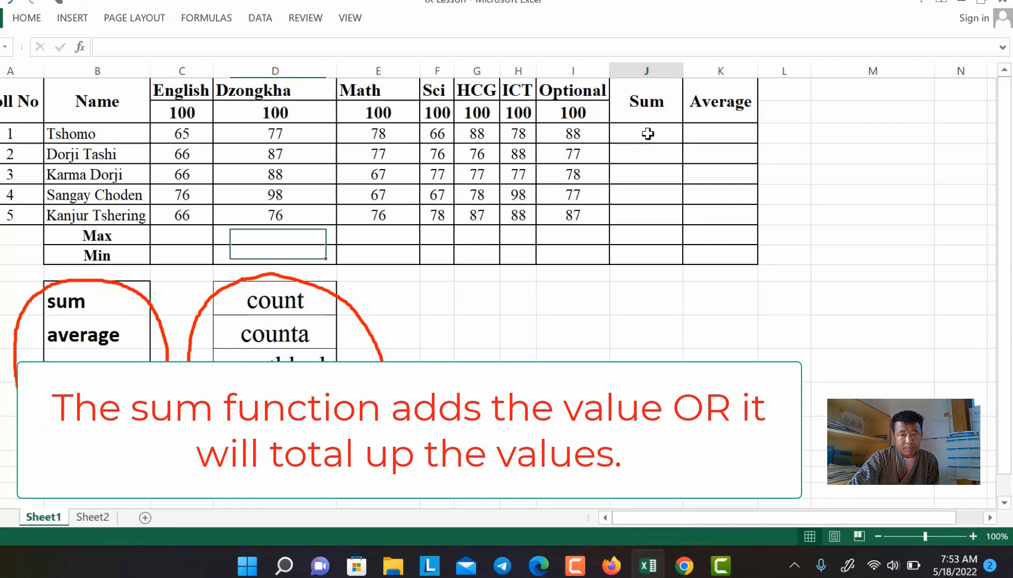
{"action": "left_click_drag", "start_coordinate": [177, 137], "coordinate": [559, 136]}
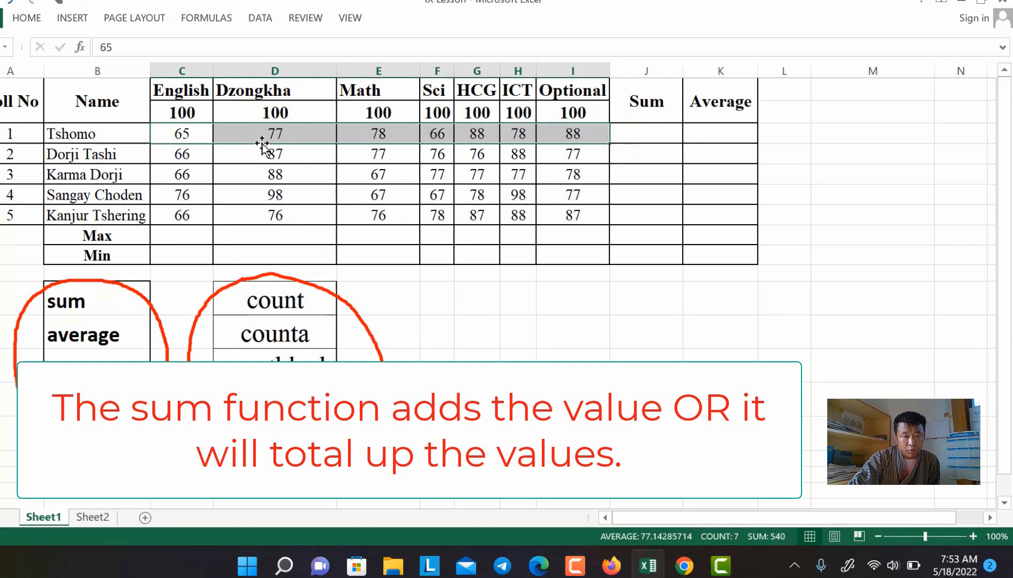
{"action": "left_click", "coordinate": [648, 137]}
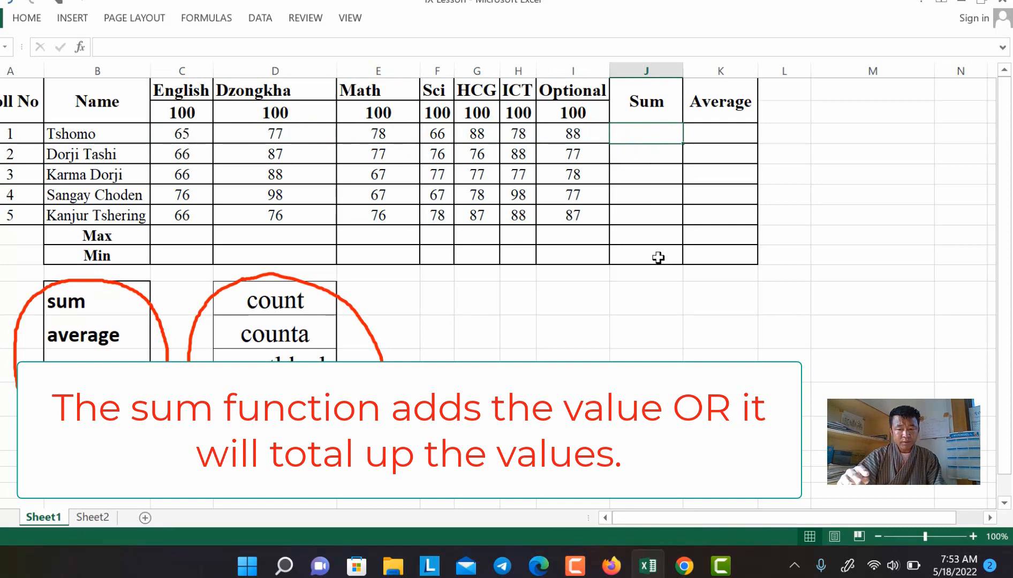
{"action": "type", "text": "="}
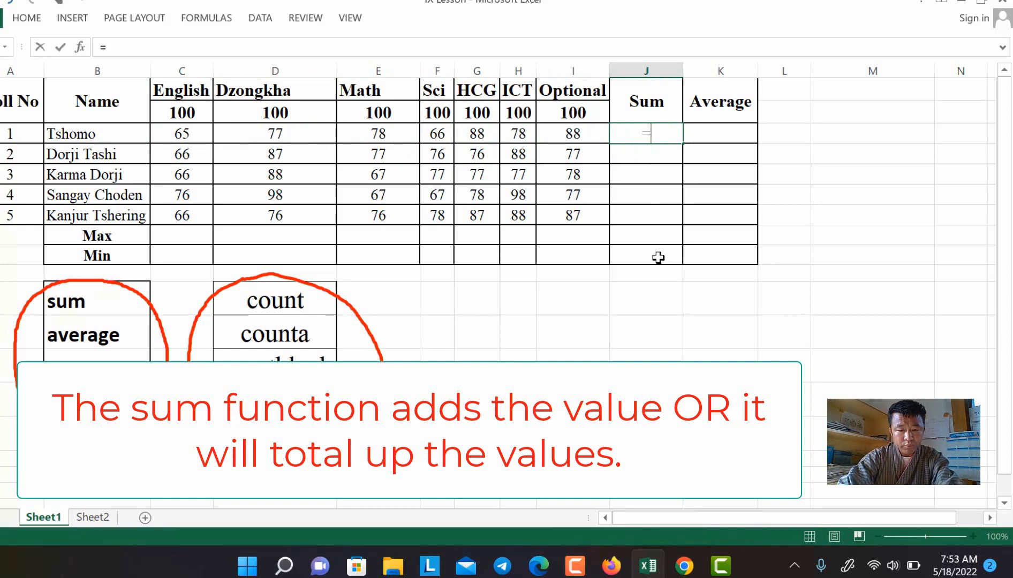
{"action": "type", "text": "sum("}
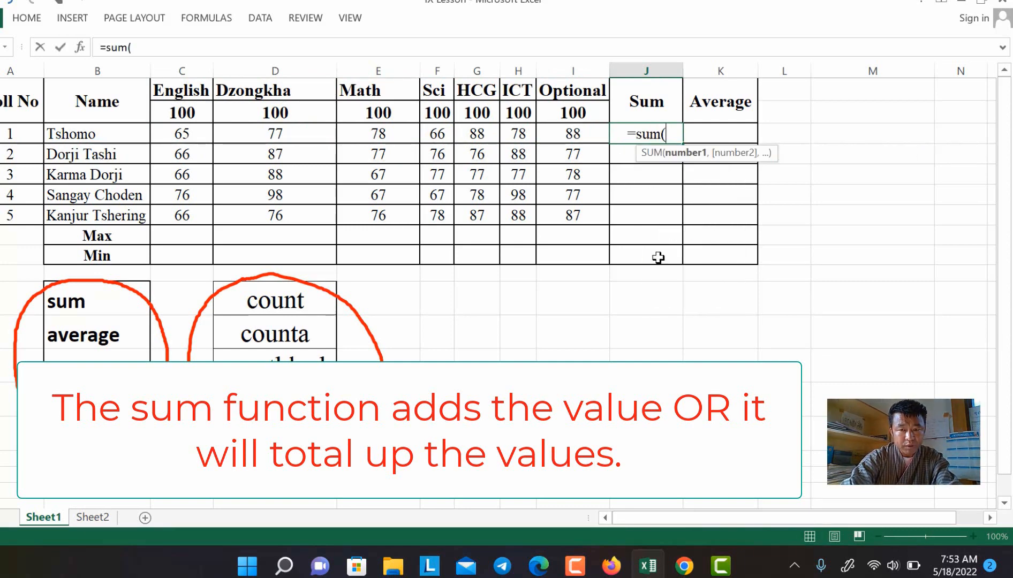
{"action": "left_click_drag", "start_coordinate": [181, 133], "coordinate": [569, 126]}
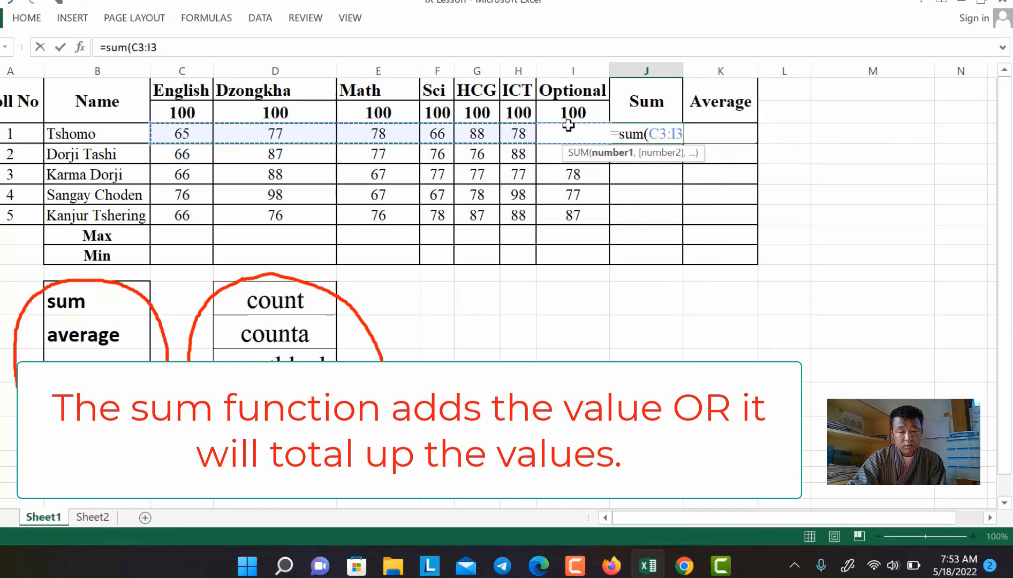
{"action": "type", "text": ")"}
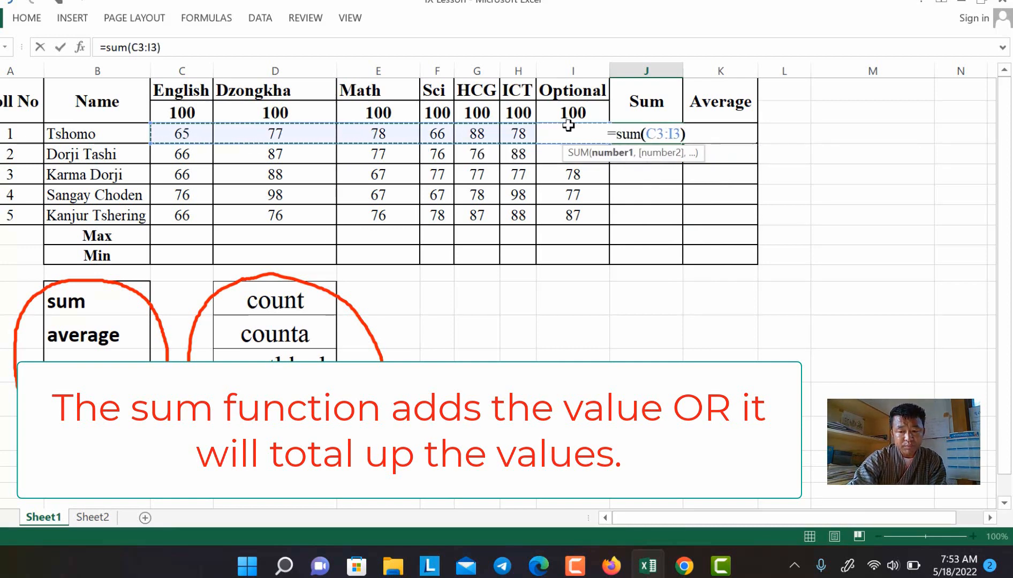
{"action": "key", "text": "Return"}
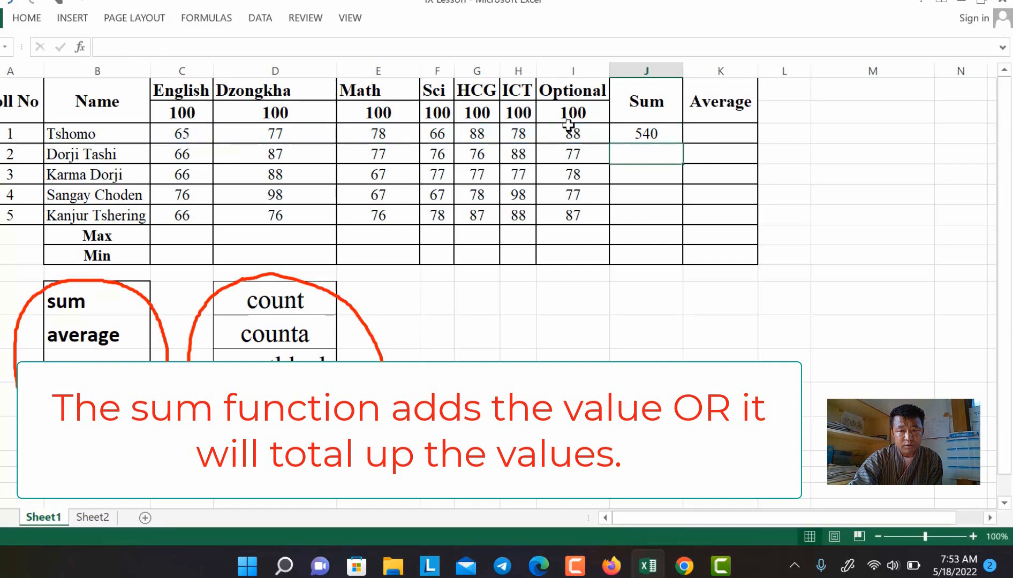
Step: Copy the J3 sum formula down to J7, giving 547, 530, 561 and 558
{"action": "left_click", "coordinate": [650, 132]}
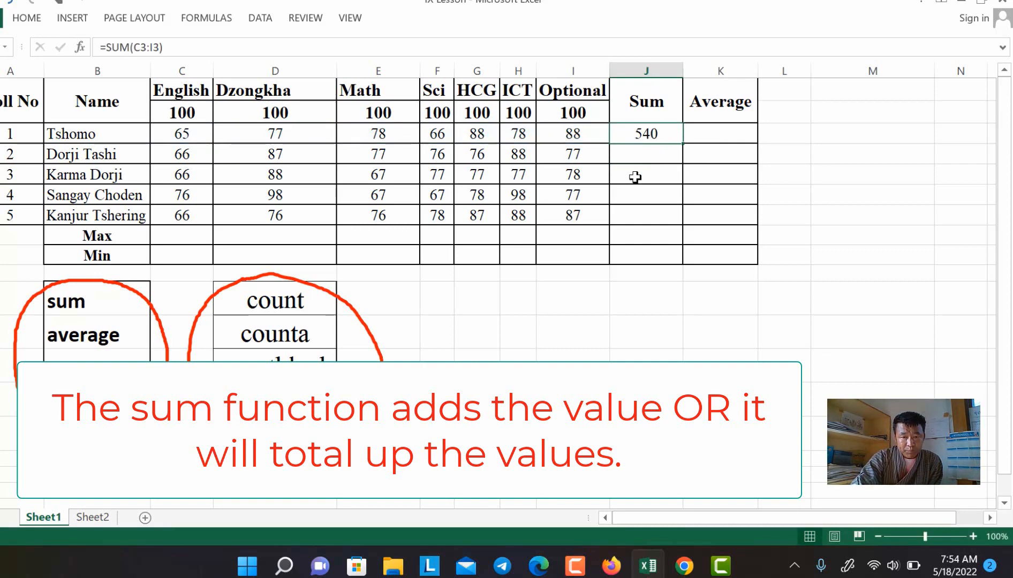
{"action": "left_click_drag", "start_coordinate": [638, 153], "coordinate": [642, 209]}
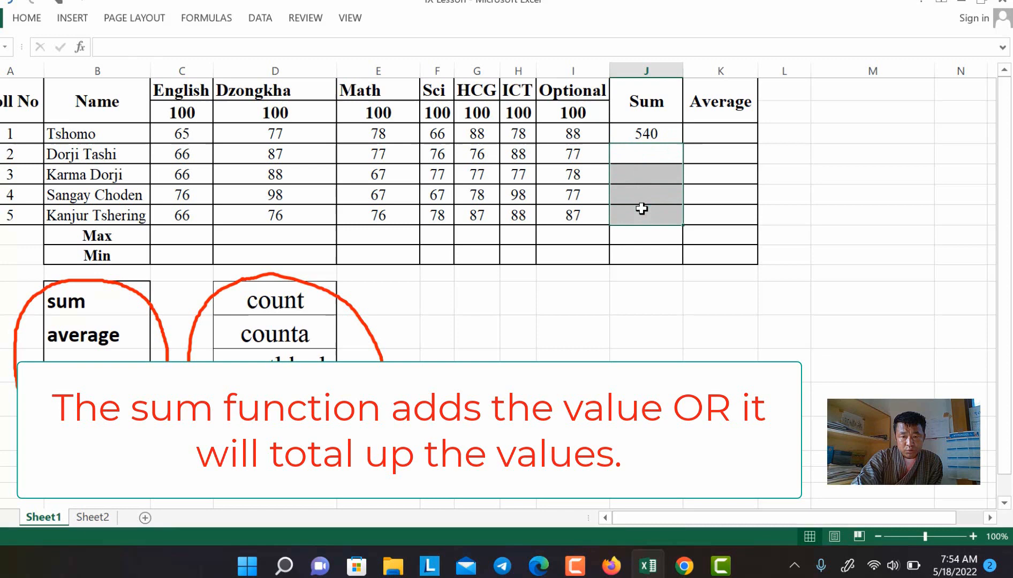
{"action": "left_click", "coordinate": [649, 133]}
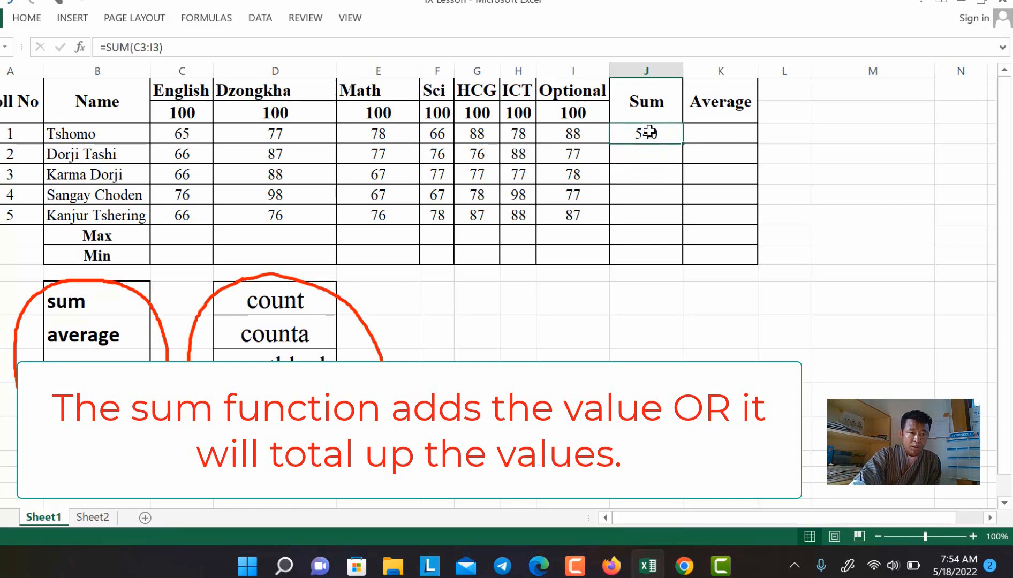
{"action": "left_click_drag", "start_coordinate": [681, 144], "coordinate": [678, 219]}
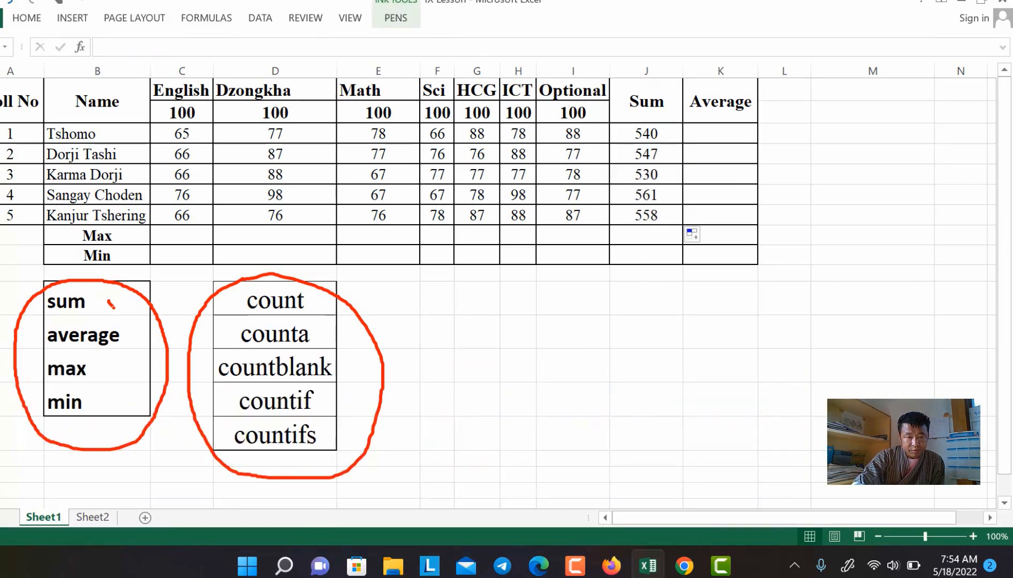
Step: Draw an ink tick beside sum in the function list, then return to editing
{"action": "left_click_drag", "start_coordinate": [111, 304], "coordinate": [158, 291]}
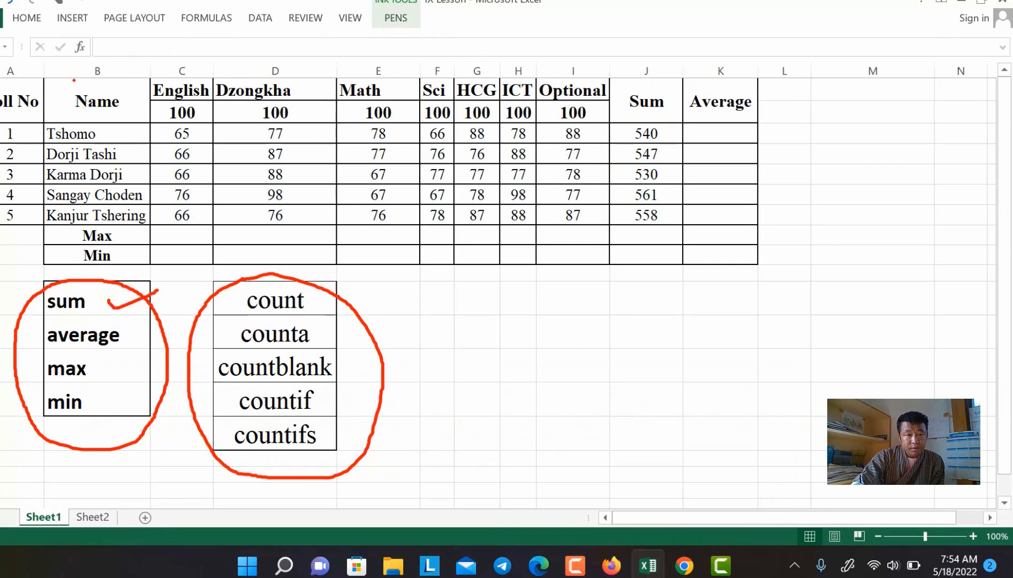
{"action": "left_click", "coordinate": [39, 22]}
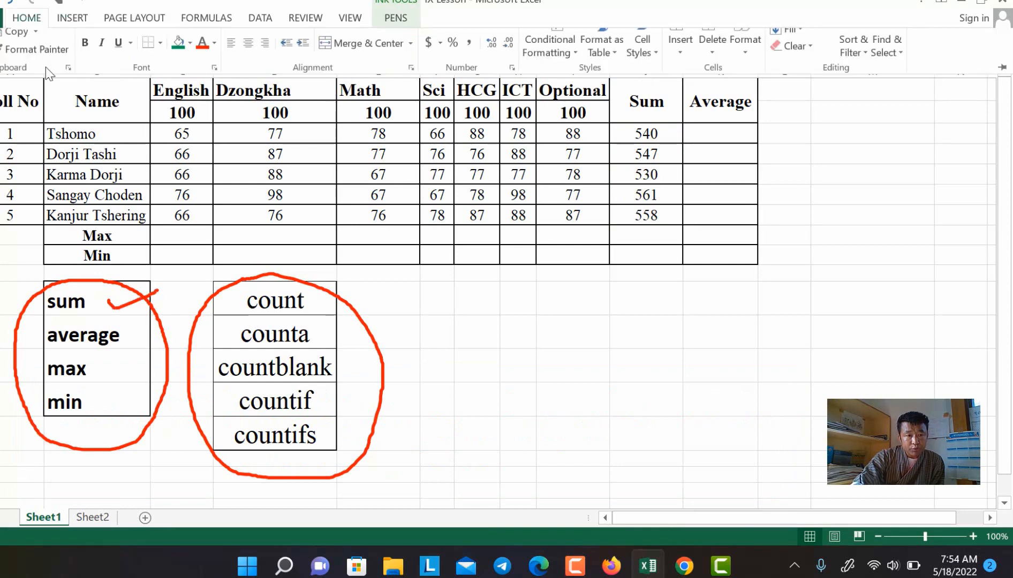
{"action": "left_click", "coordinate": [94, 338]}
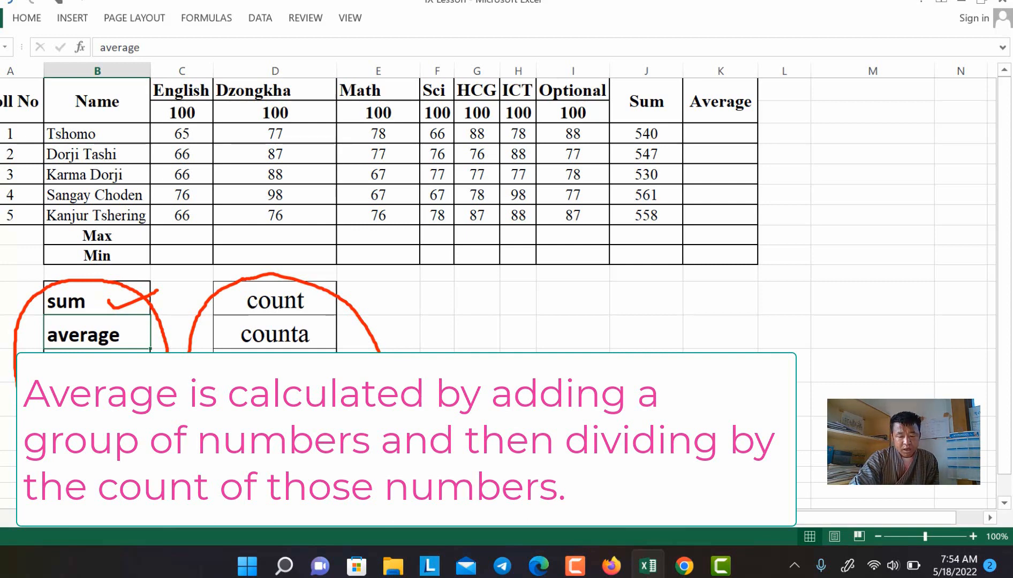
Step: Highlight the first student's marks and the seven subject columns, English through Optional
{"action": "left_click_drag", "start_coordinate": [185, 137], "coordinate": [573, 135]}
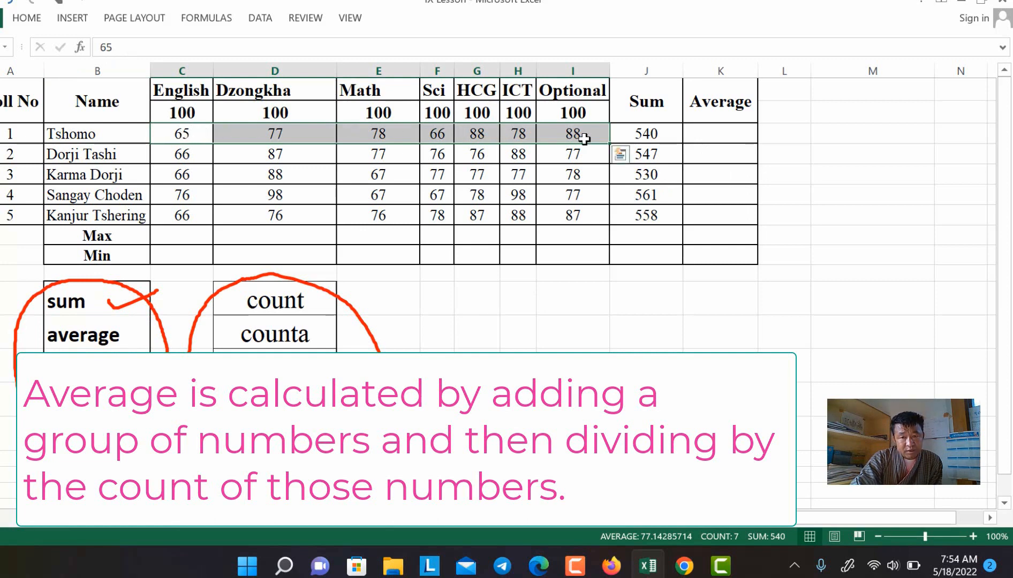
{"action": "left_click", "coordinate": [571, 69]}
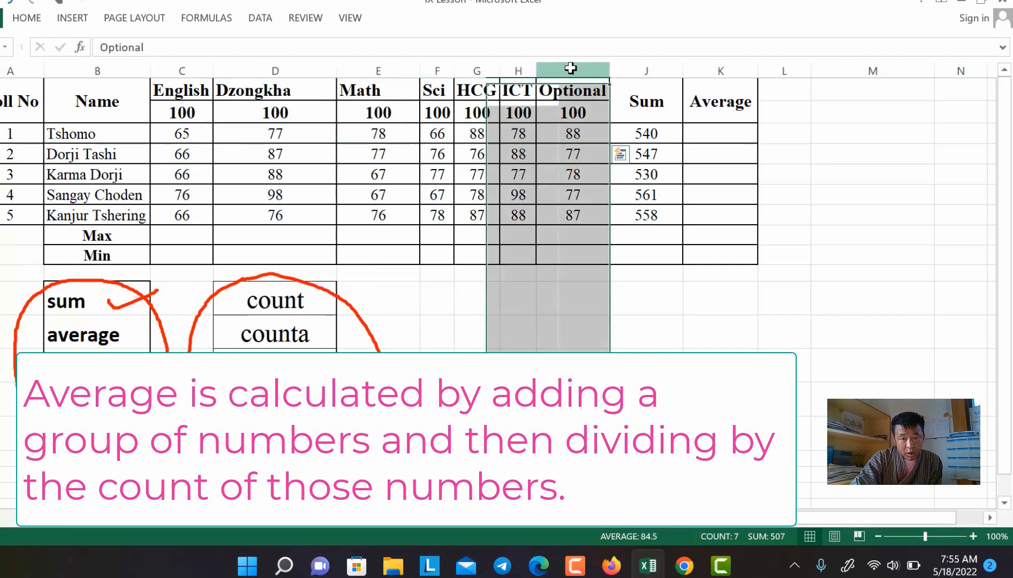
{"action": "left_click", "coordinate": [518, 70]}
{"action": "left_click", "coordinate": [477, 70]}
{"action": "left_click", "coordinate": [446, 70]}
{"action": "left_click", "coordinate": [378, 70]}
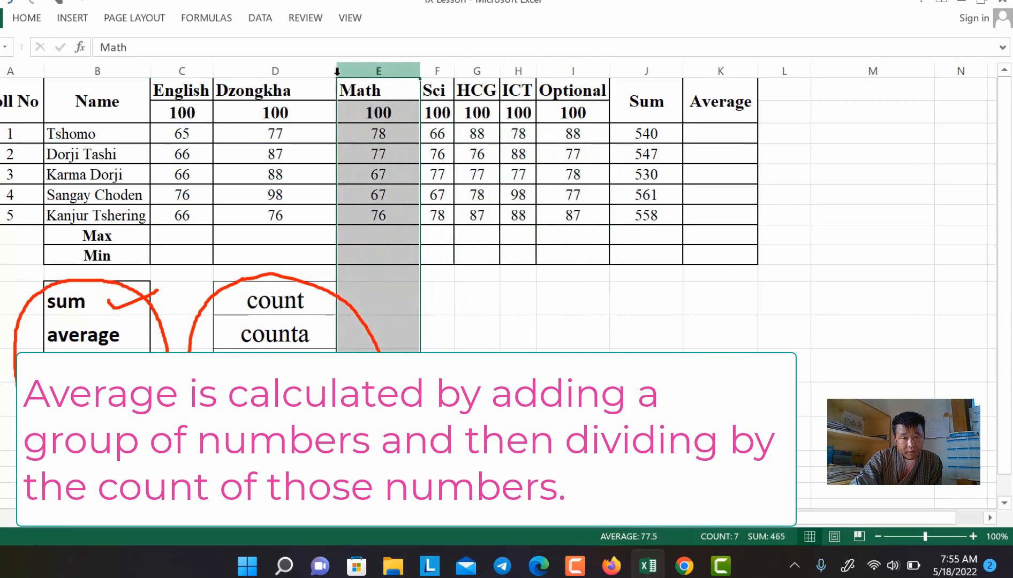
{"action": "left_click", "coordinate": [276, 71]}
{"action": "left_click", "coordinate": [184, 71]}
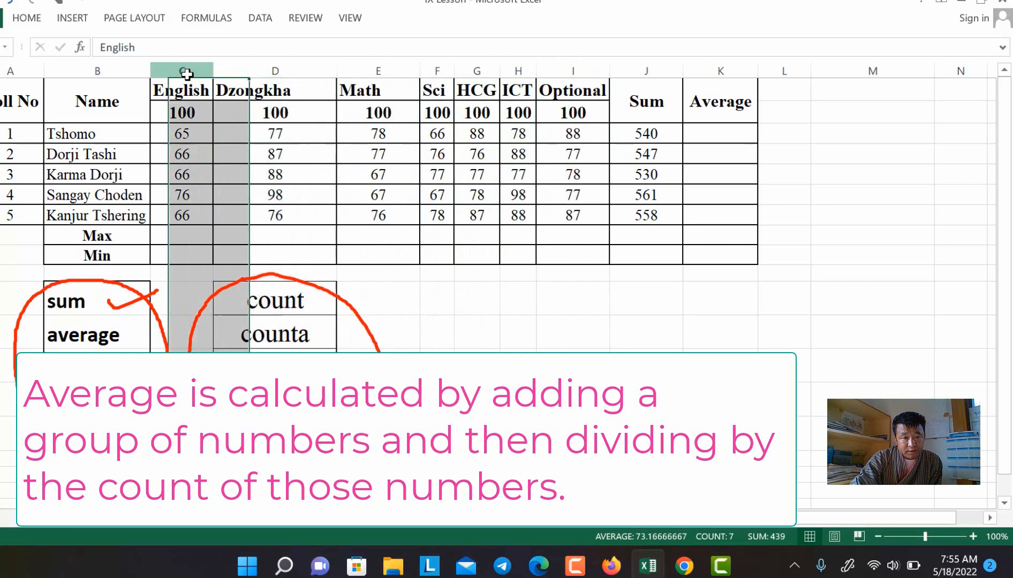
Step: Enter =AVERAGE(J3/7) in K3, giving the first student an average of 77.1
{"action": "left_click", "coordinate": [706, 135]}
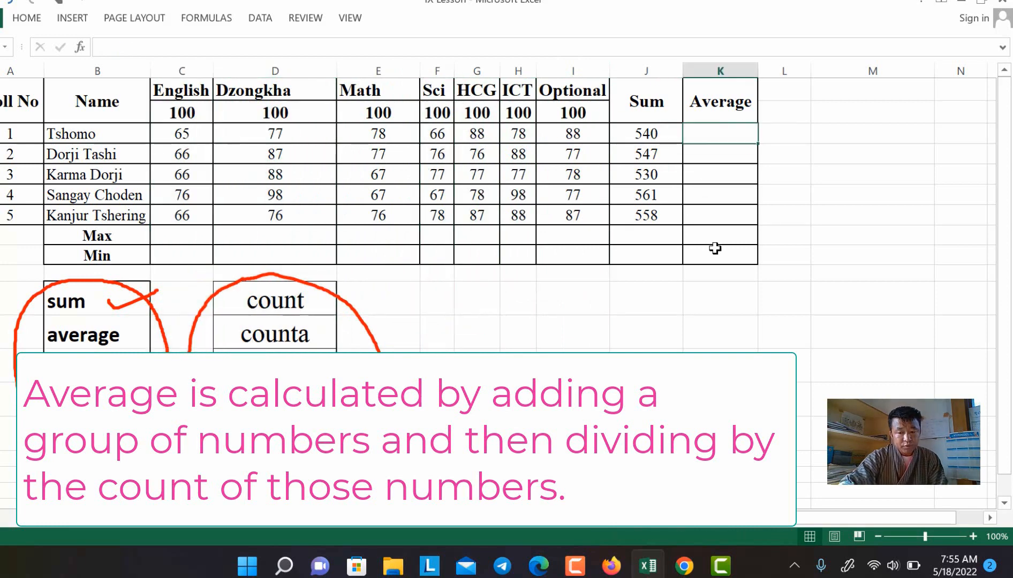
{"action": "type", "text": "="}
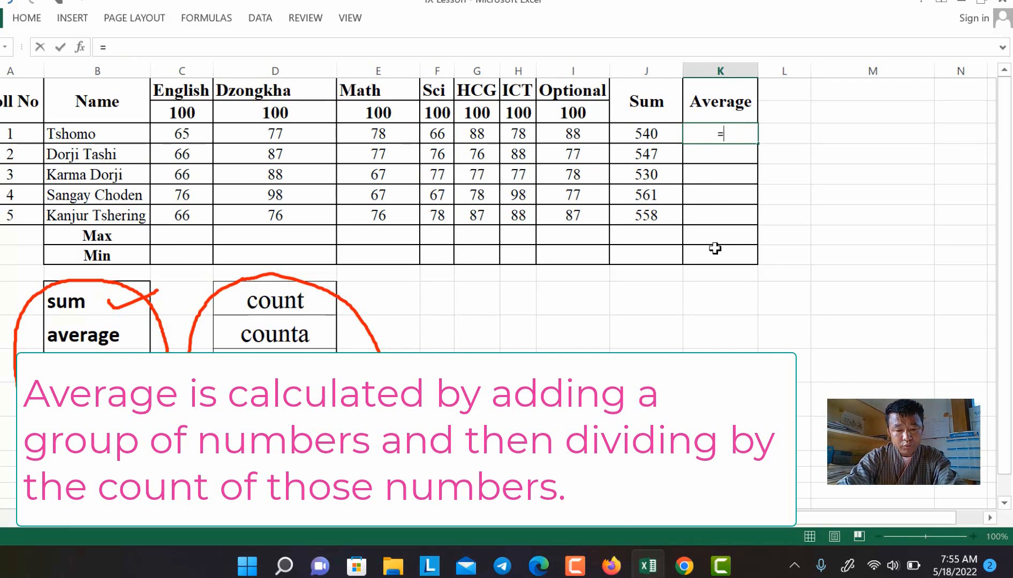
{"action": "type", "text": "avera"}
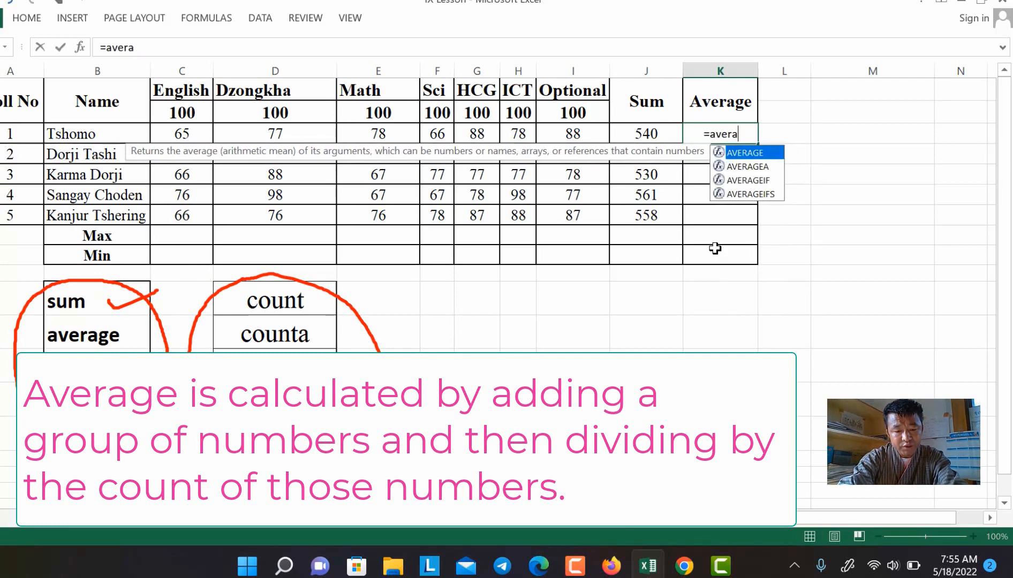
{"action": "type", "text": "ge("}
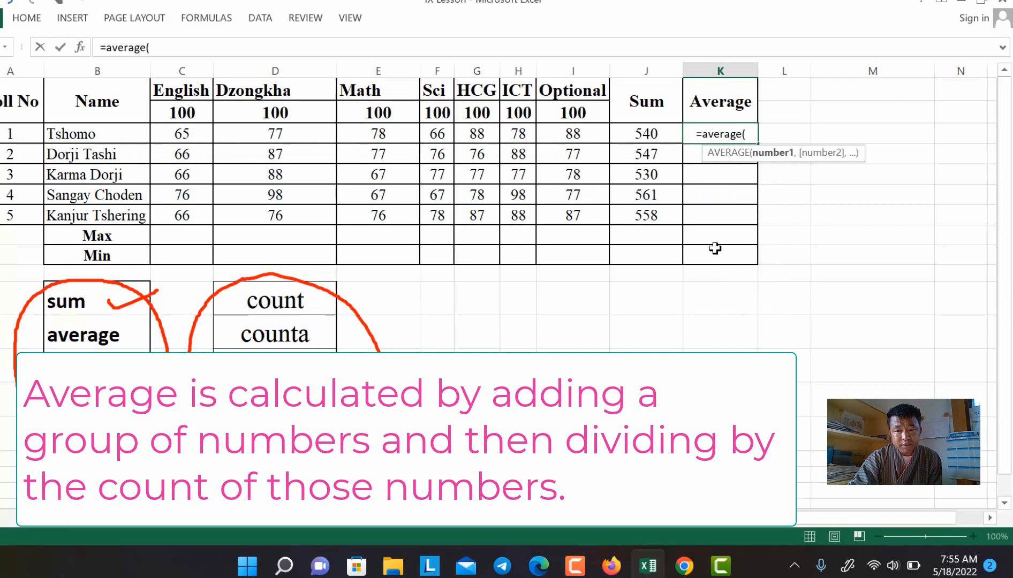
{"action": "left_click", "coordinate": [646, 132]}
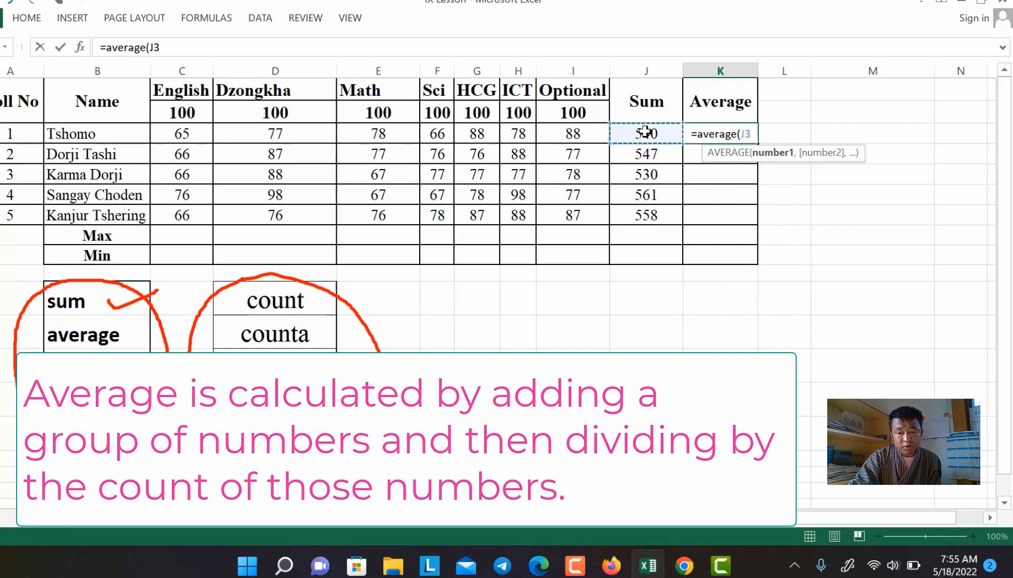
{"action": "type", "text": "/7"}
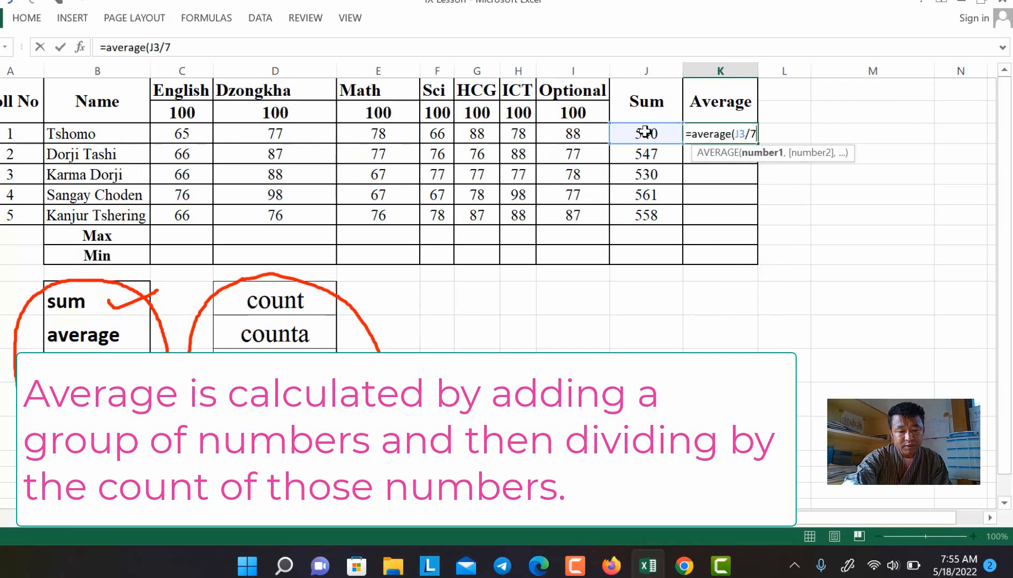
{"action": "type", "text": ")"}
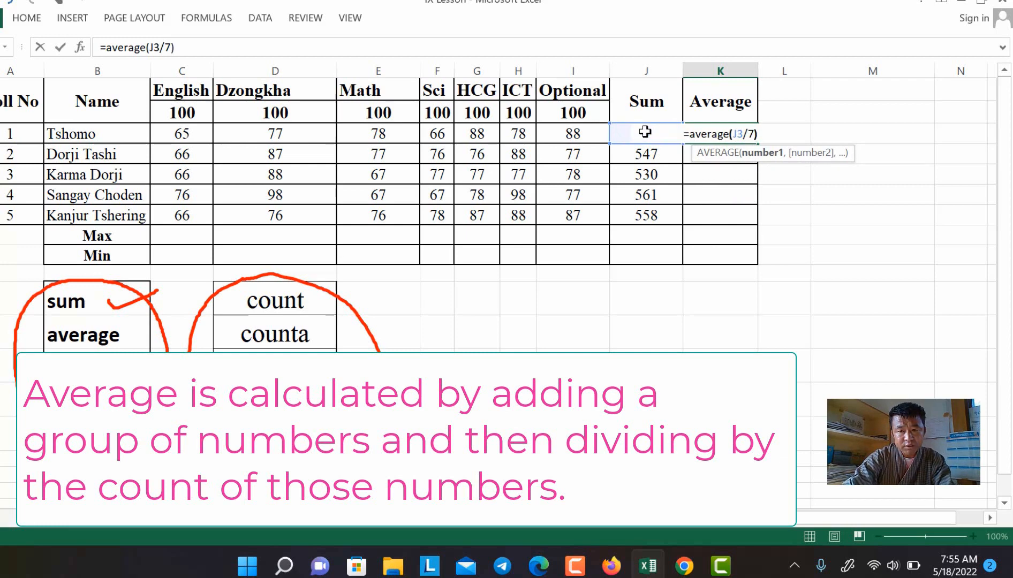
{"action": "key", "text": "Return"}
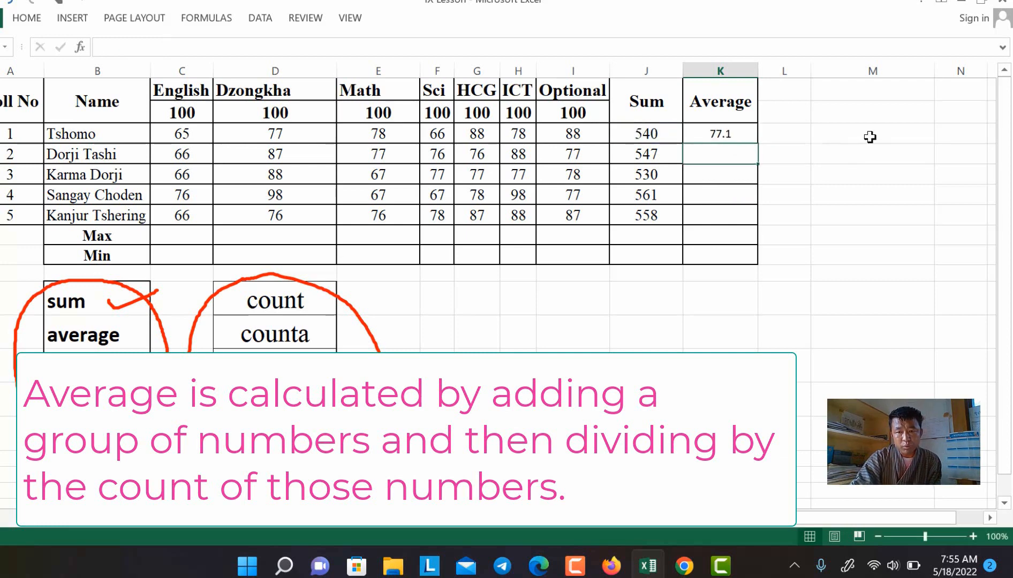
{"action": "left_click", "coordinate": [707, 134]}
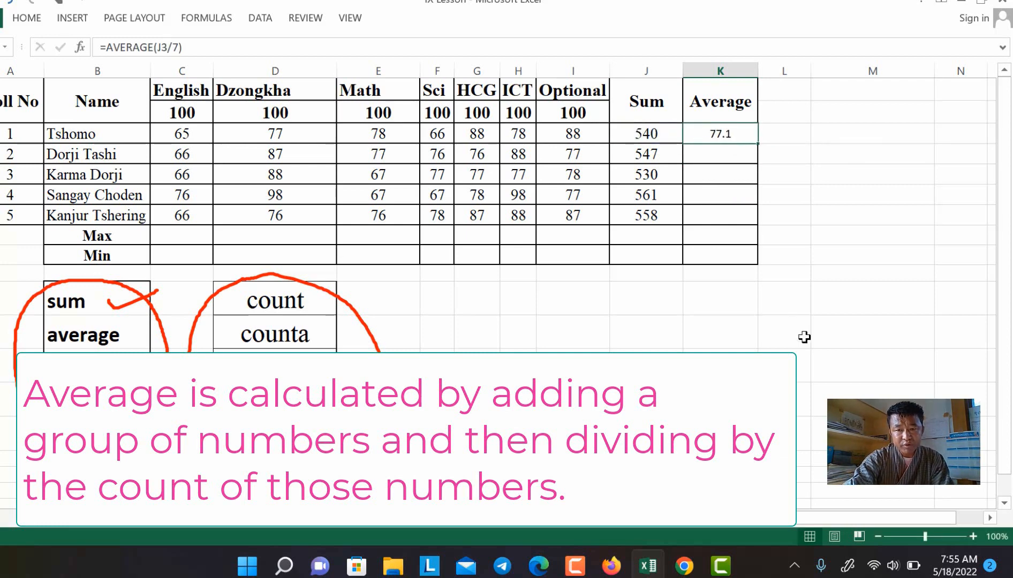
Step: Enter =AVERAGE(C3:I3) in K3 and copy it to K7: 77.1, 78.1, 75.7, 80.1, 79.7
{"action": "type", "text": "=a"}
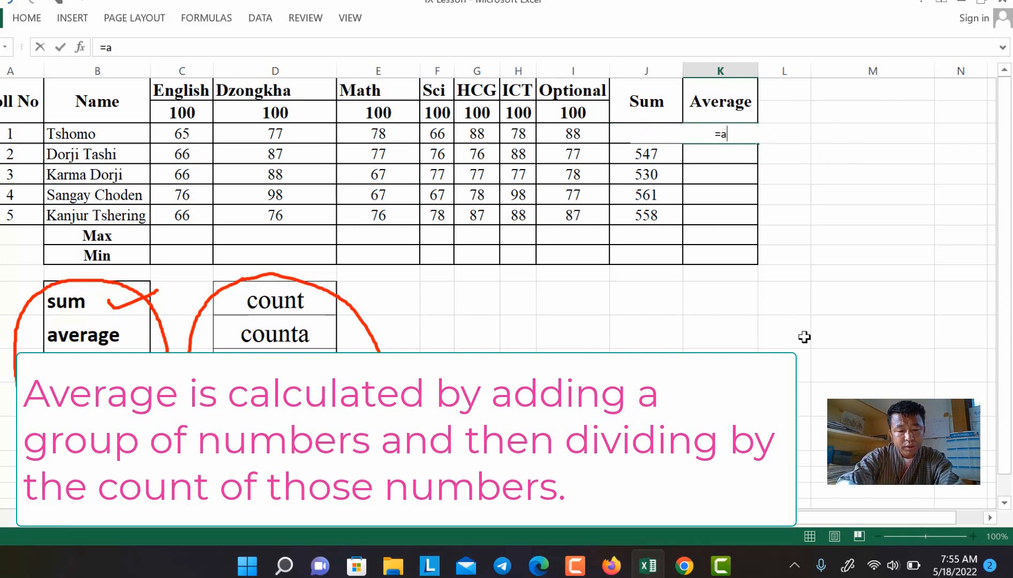
{"action": "type", "text": "verage"}
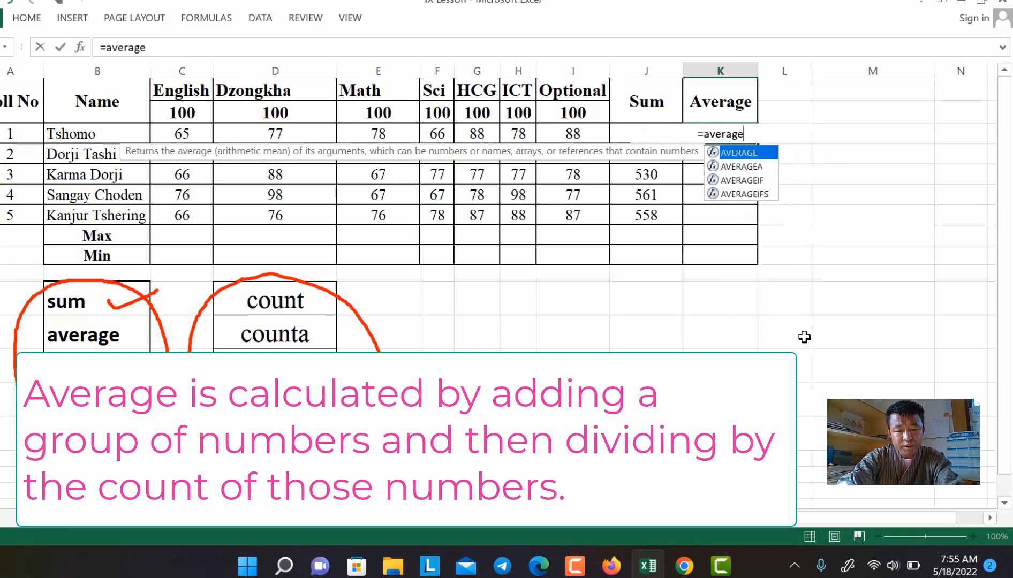
{"action": "type", "text": "("}
{"action": "left_click_drag", "start_coordinate": [179, 133], "coordinate": [564, 134]}
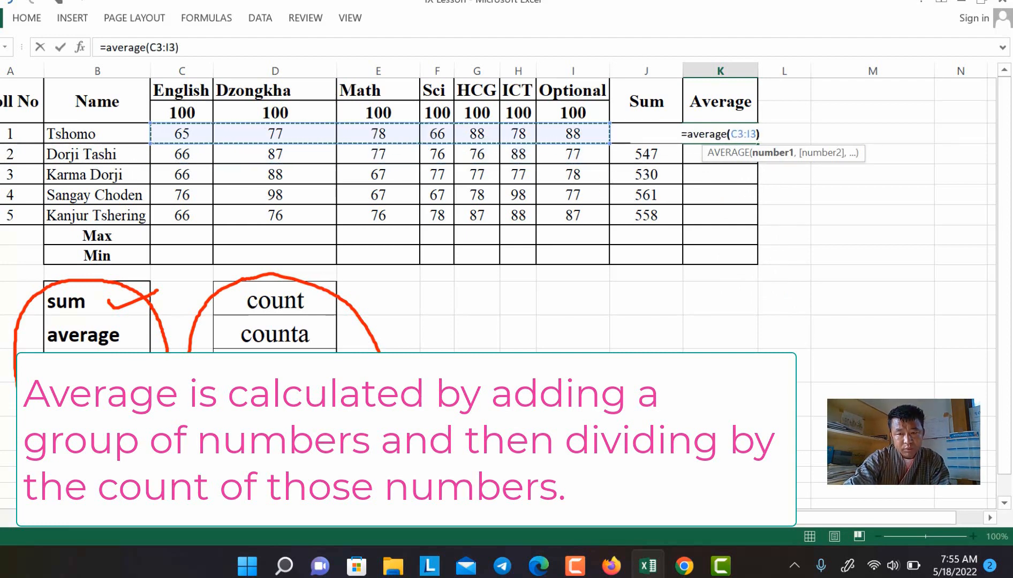
{"action": "key", "text": "Return"}
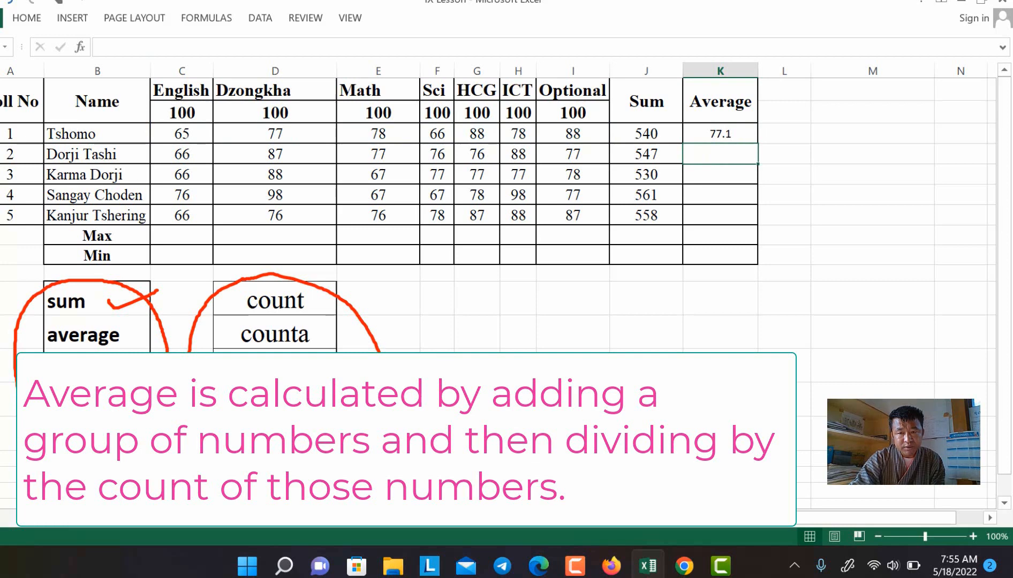
{"action": "left_click", "coordinate": [733, 137]}
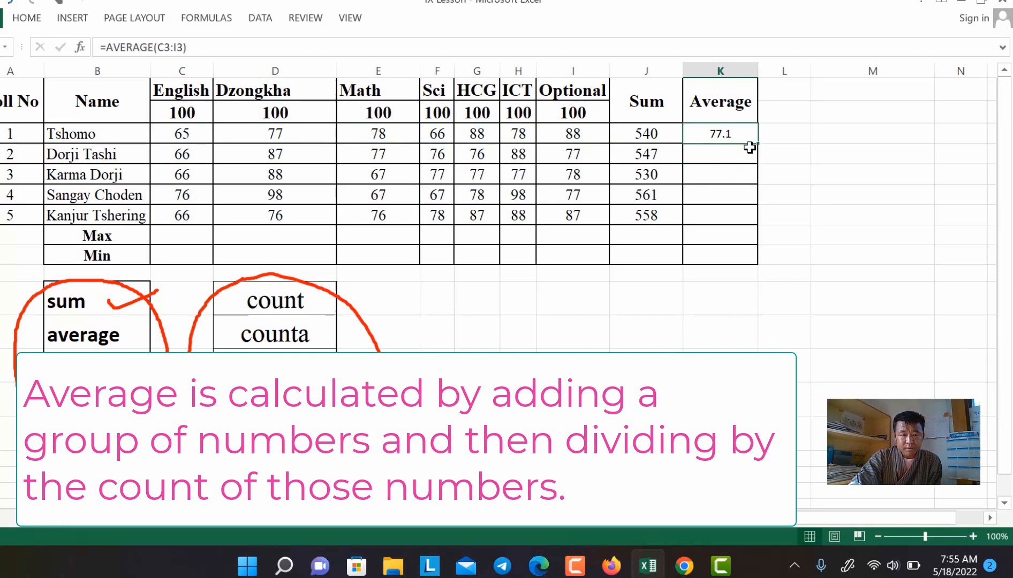
{"action": "left_click_drag", "start_coordinate": [758, 143], "coordinate": [753, 220]}
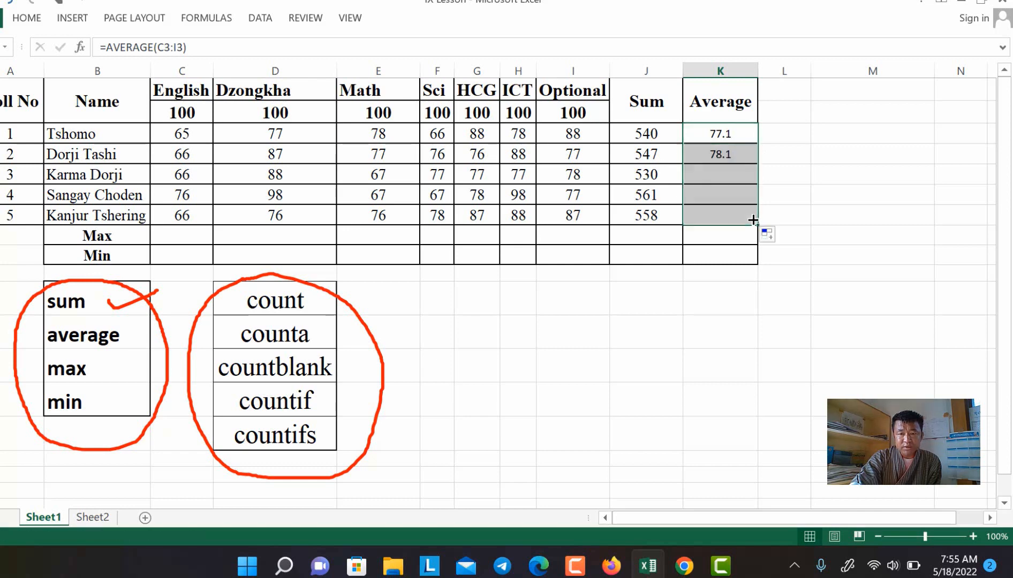
{"action": "left_click", "coordinate": [726, 155]}
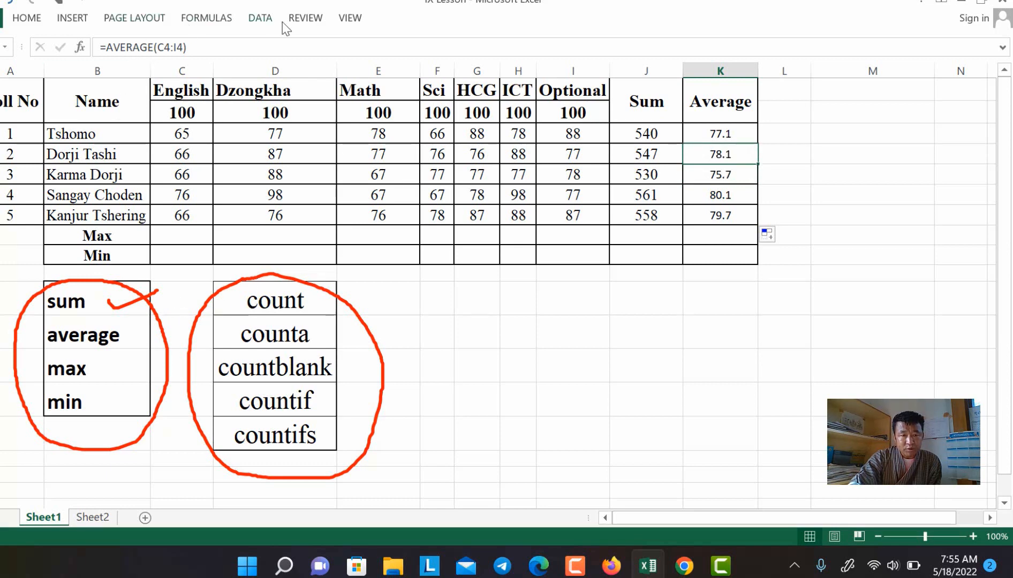
Step: Switch the ink pen to red and draw a tick beside average
{"action": "left_click", "coordinate": [174, 475]}
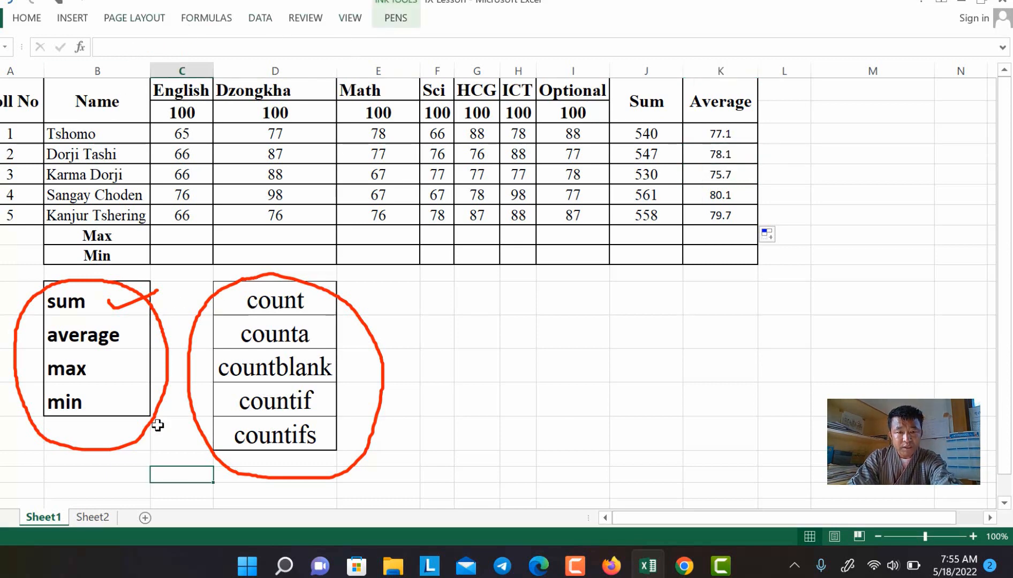
{"action": "left_click", "coordinate": [395, 18]}
{"action": "left_click", "coordinate": [452, 38]}
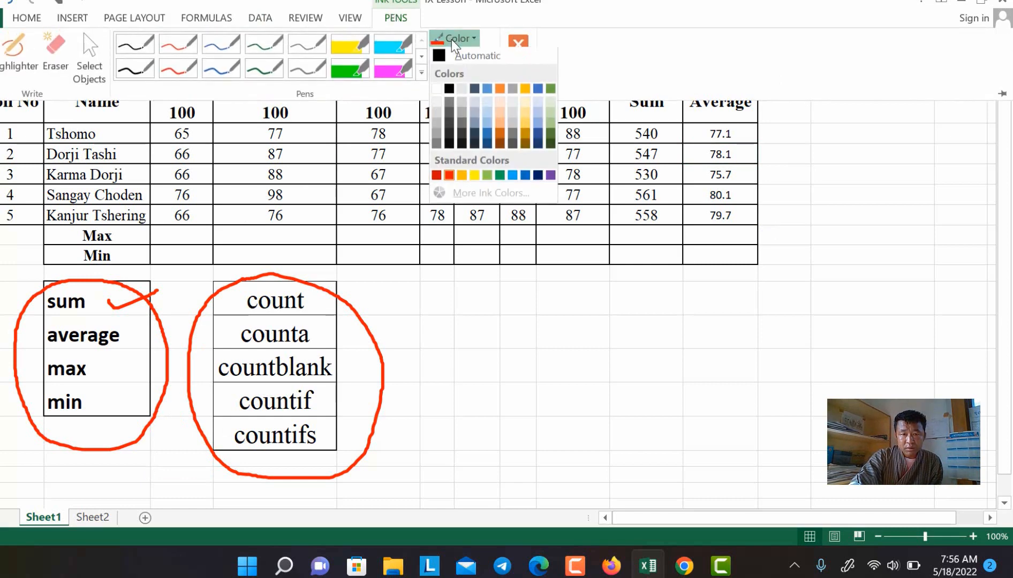
{"action": "left_click", "coordinate": [449, 176]}
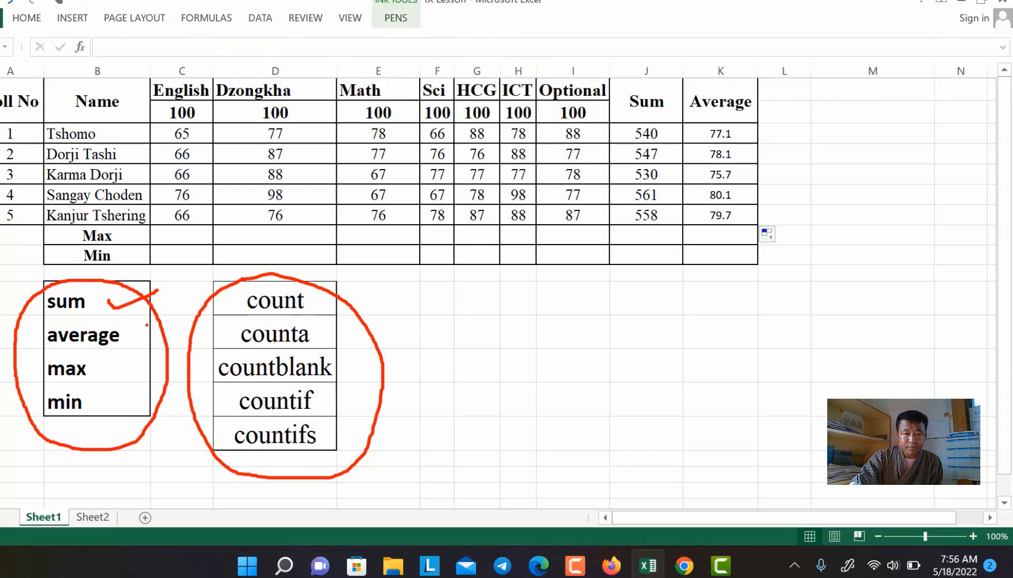
{"action": "left_click_drag", "start_coordinate": [129, 345], "coordinate": [191, 300]}
{"action": "left_click", "coordinate": [212, 368]}
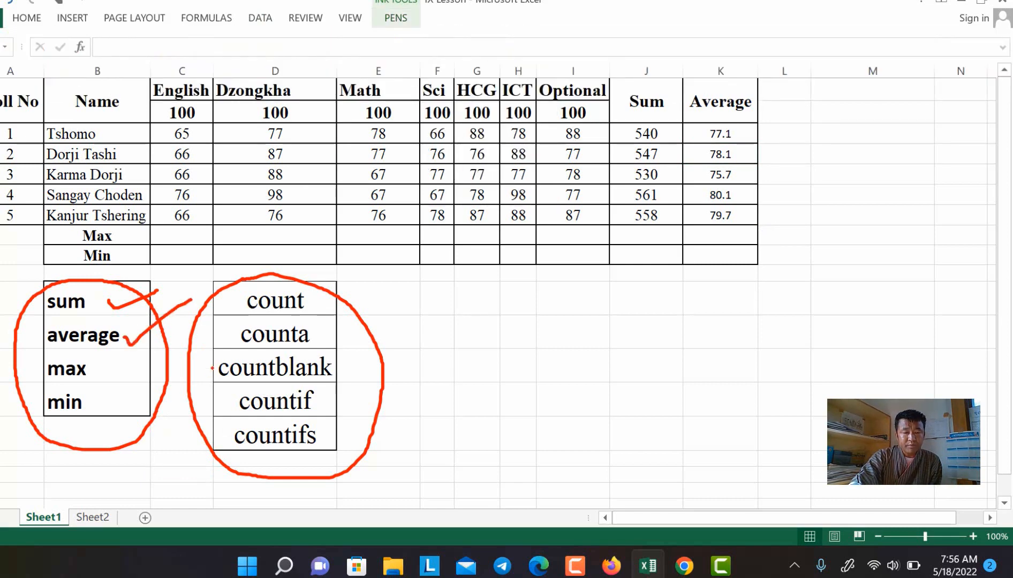
{"action": "left_click", "coordinate": [22, 23]}
{"action": "left_click", "coordinate": [174, 235]}
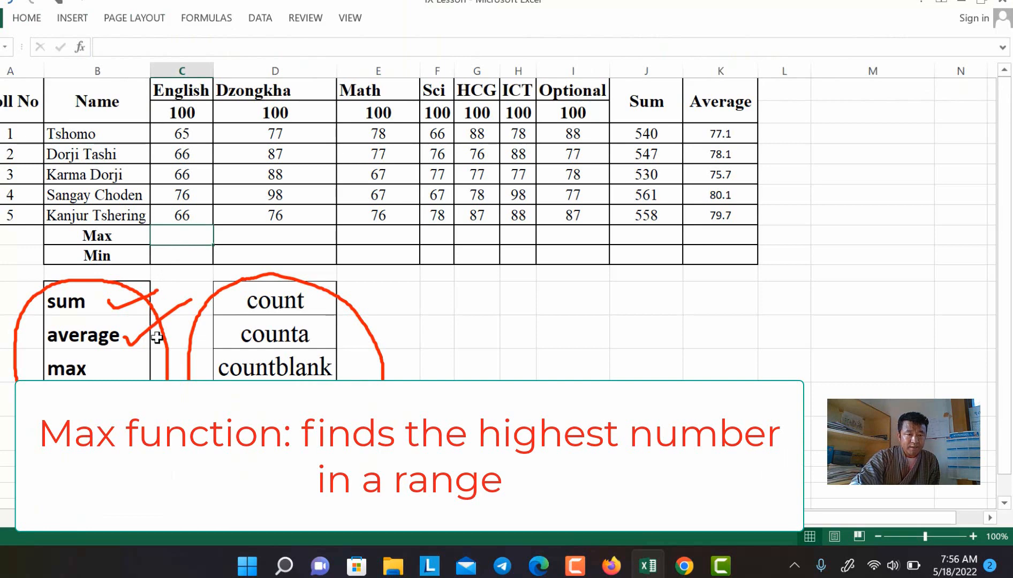
{"action": "left_click", "coordinate": [117, 368]}
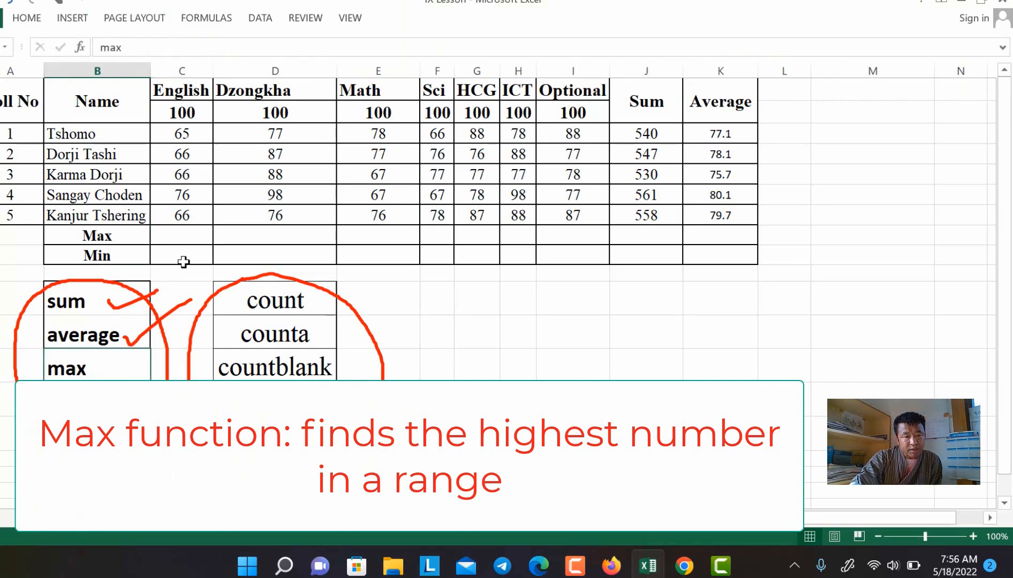
{"action": "left_click", "coordinate": [188, 231]}
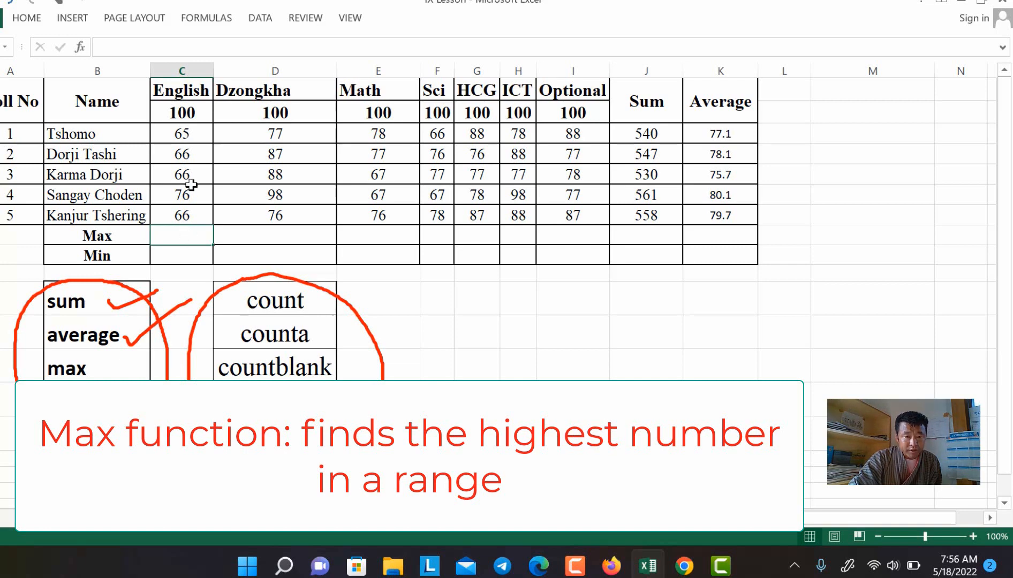
{"action": "left_click_drag", "start_coordinate": [183, 134], "coordinate": [187, 215]}
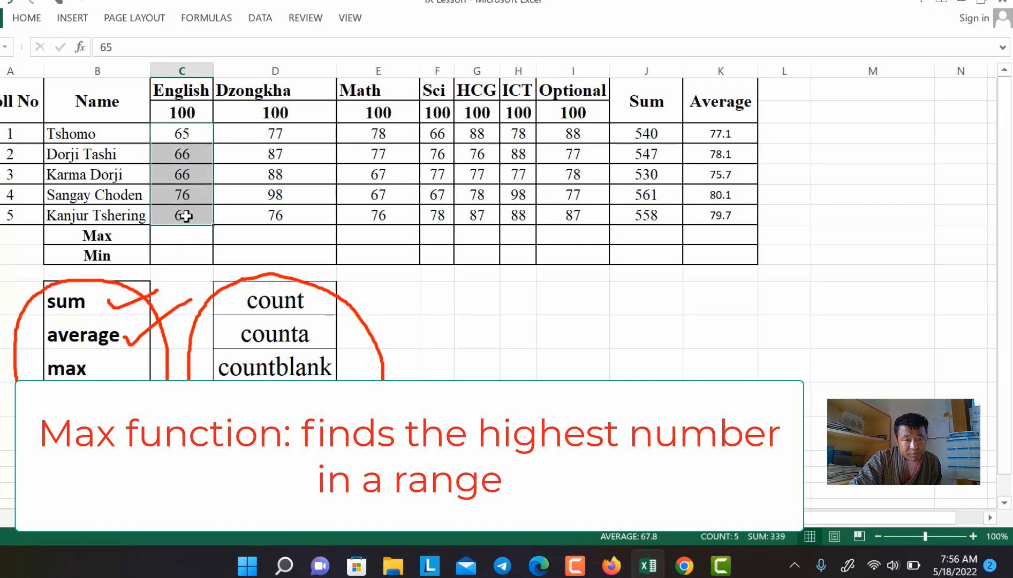
{"action": "left_click", "coordinate": [193, 192]}
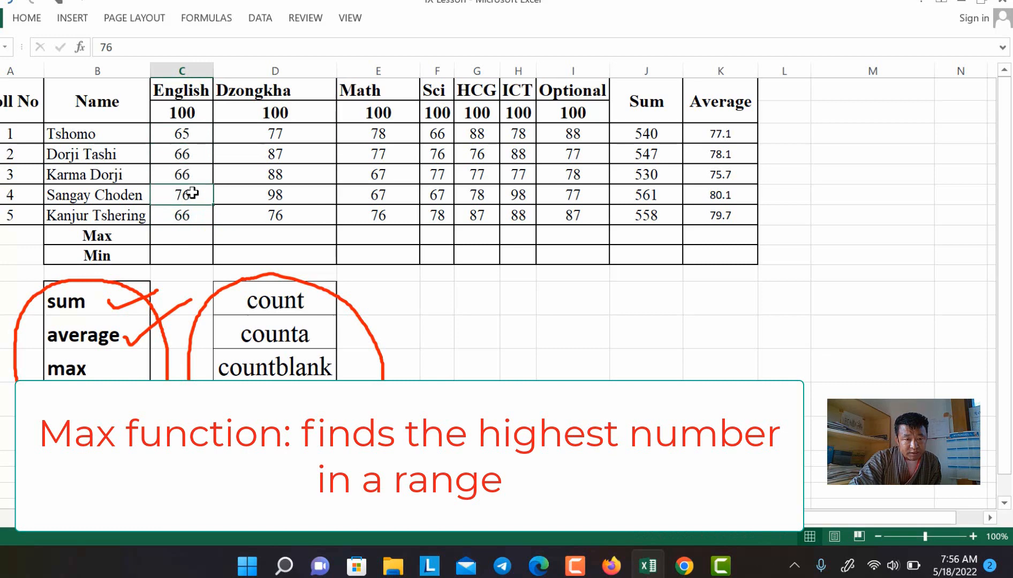
{"action": "left_click", "coordinate": [188, 234]}
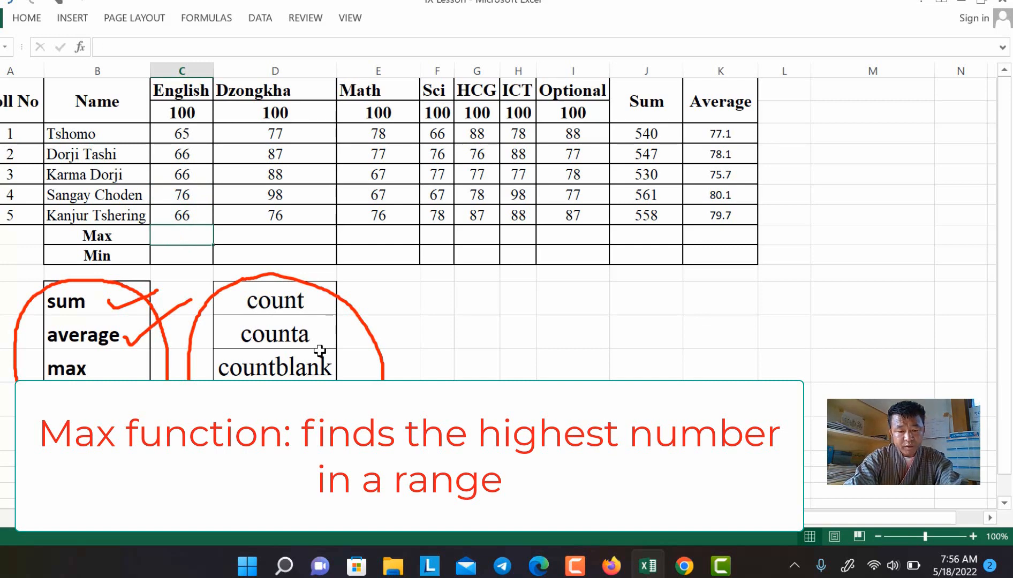
Step: Enter =MAX(C3:C7) in C8, showing 76 for English, and copy it across to column I
{"action": "type", "text": "=ma"}
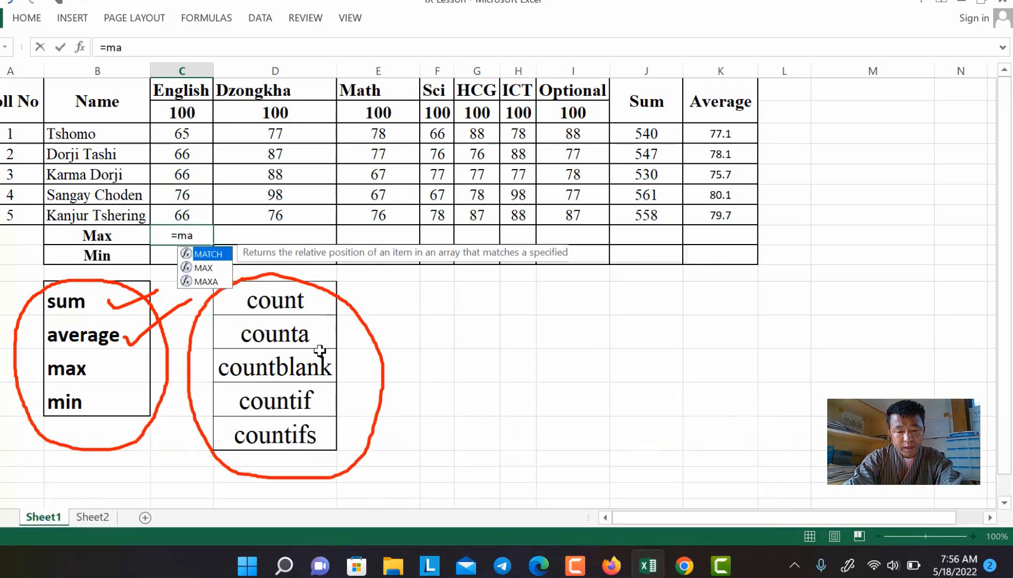
{"action": "type", "text": "x("}
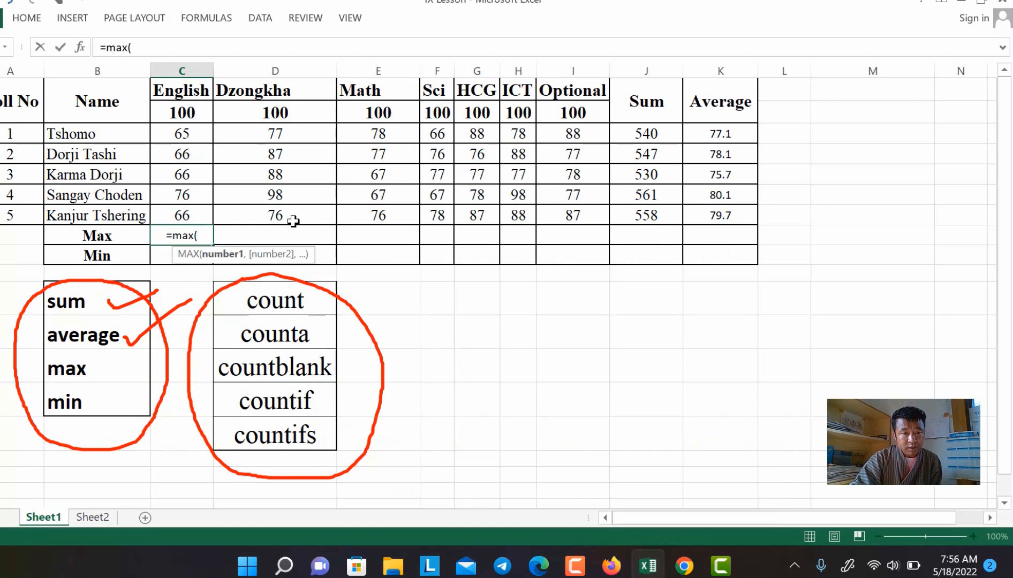
{"action": "left_click", "coordinate": [186, 134]}
{"action": "left_click_drag", "start_coordinate": [188, 154], "coordinate": [187, 204]}
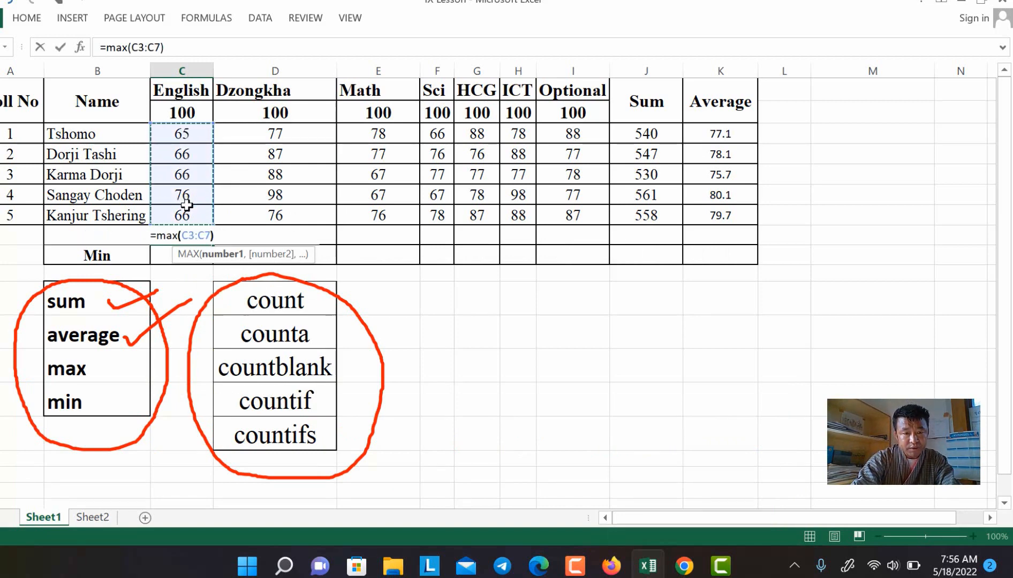
{"action": "key", "text": "Return"}
{"action": "left_click", "coordinate": [186, 236]}
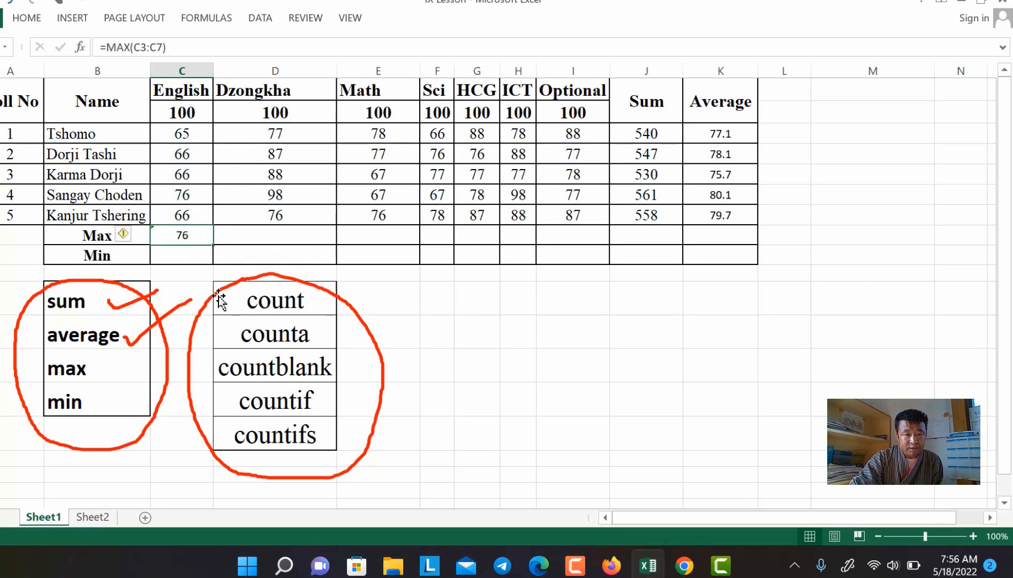
{"action": "left_click", "coordinate": [193, 190]}
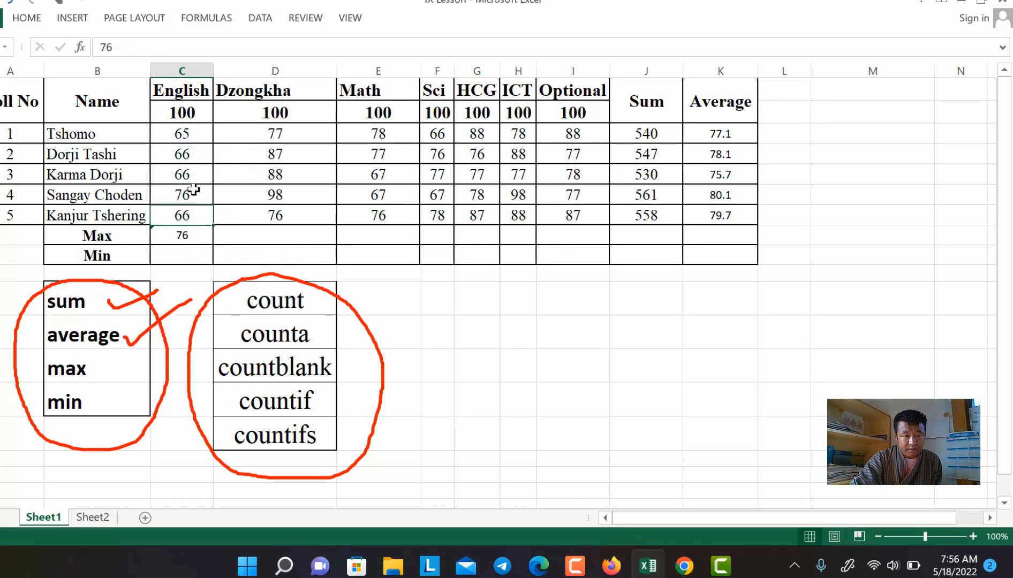
{"action": "left_click", "coordinate": [201, 235]}
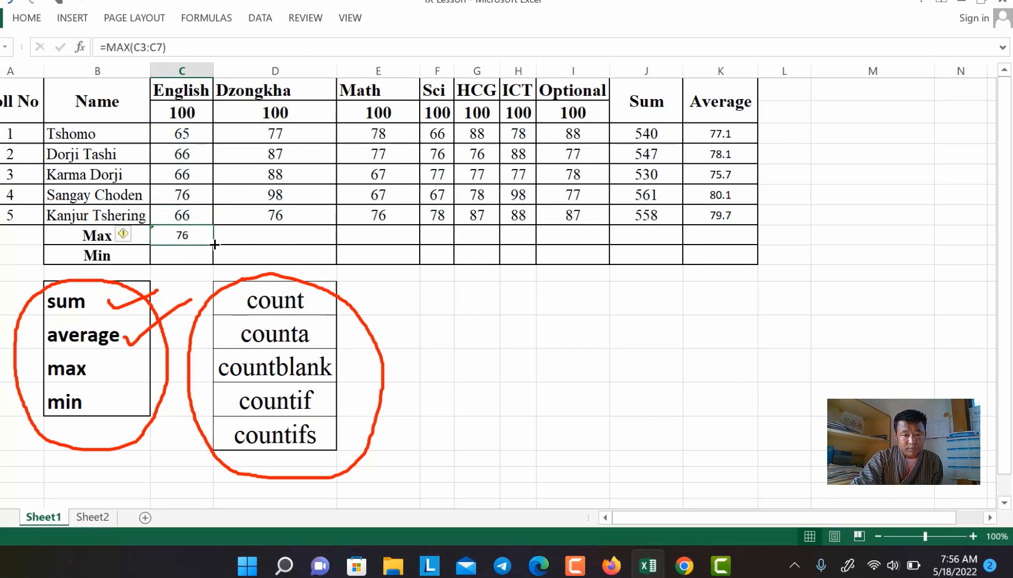
{"action": "left_click_drag", "start_coordinate": [213, 245], "coordinate": [598, 240]}
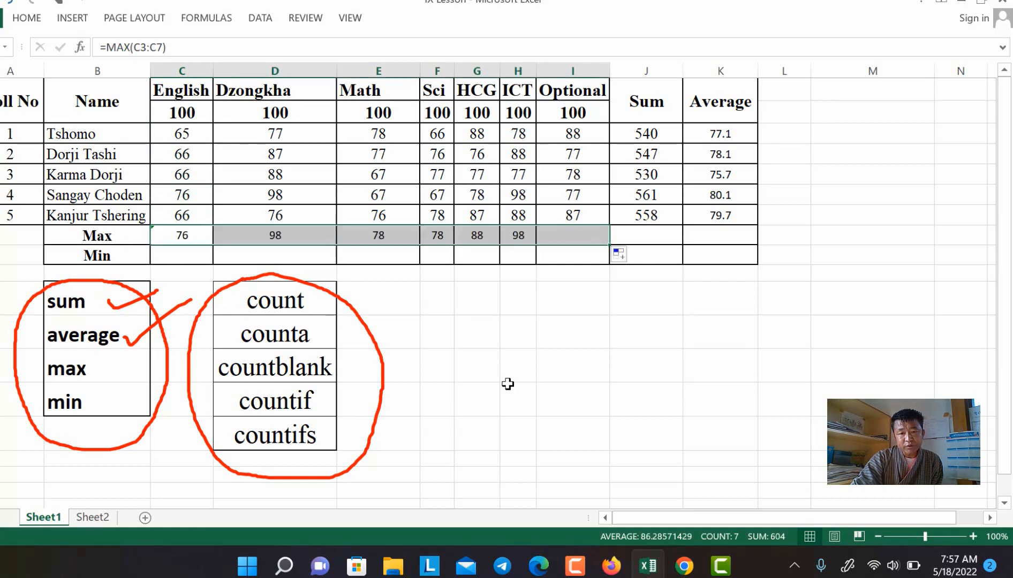
Step: Give the Max row C8:I8 a light green fill
{"action": "left_click", "coordinate": [38, 18]}
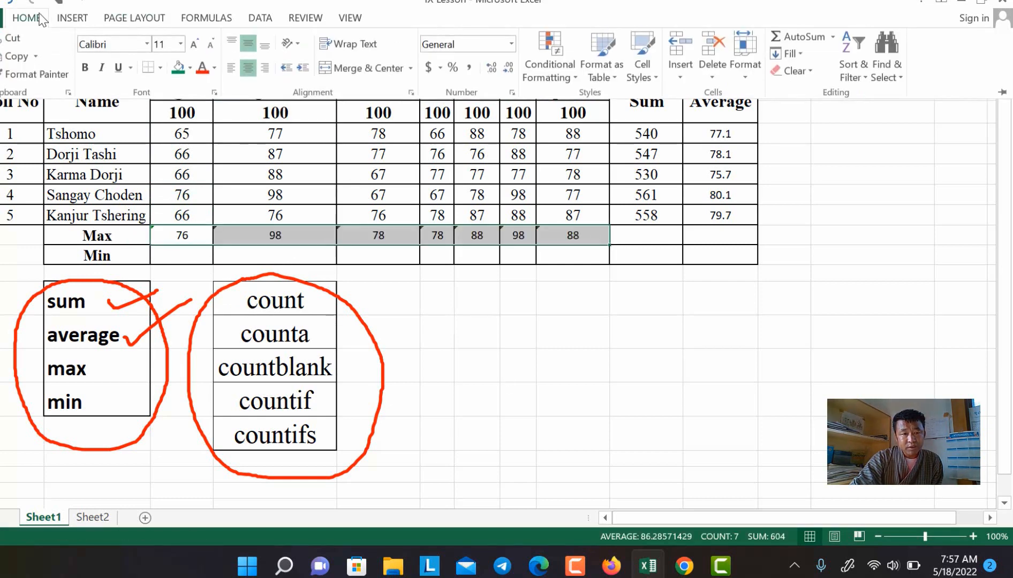
{"action": "left_click", "coordinate": [190, 69]}
{"action": "left_click", "coordinate": [227, 190]}
{"action": "scroll", "coordinate": [419, 361], "scroll_direction": "up", "scroll_amount": 1}
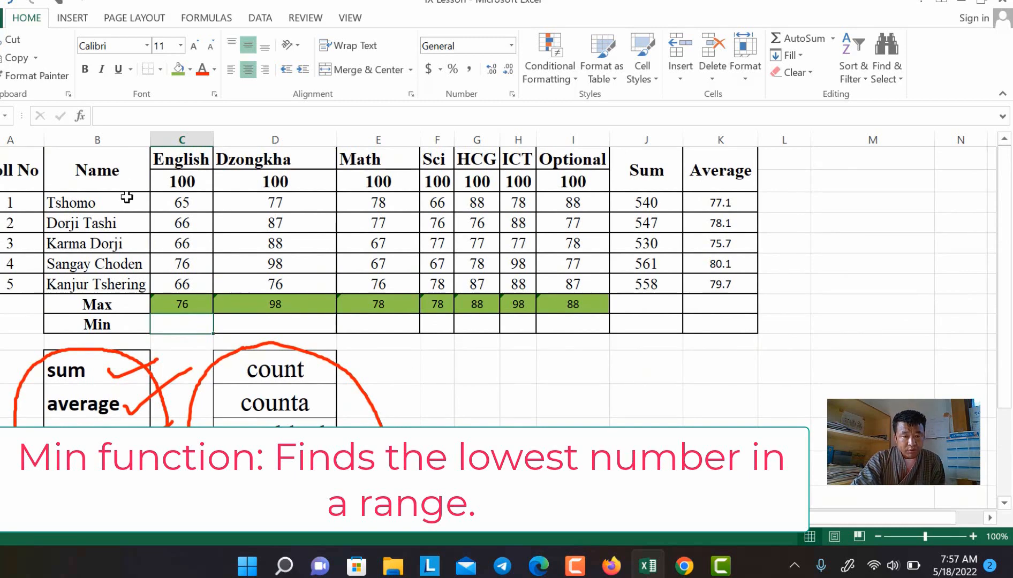
{"action": "left_click", "coordinate": [199, 204]}
{"action": "left_click_drag", "start_coordinate": [198, 205], "coordinate": [188, 283]}
{"action": "left_click", "coordinate": [192, 201]}
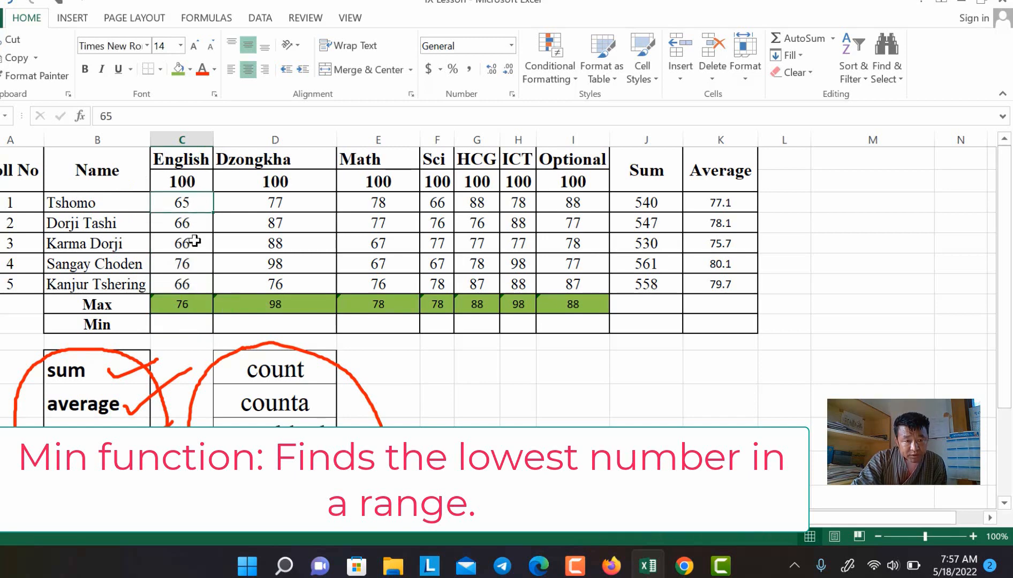
{"action": "left_click", "coordinate": [192, 325]}
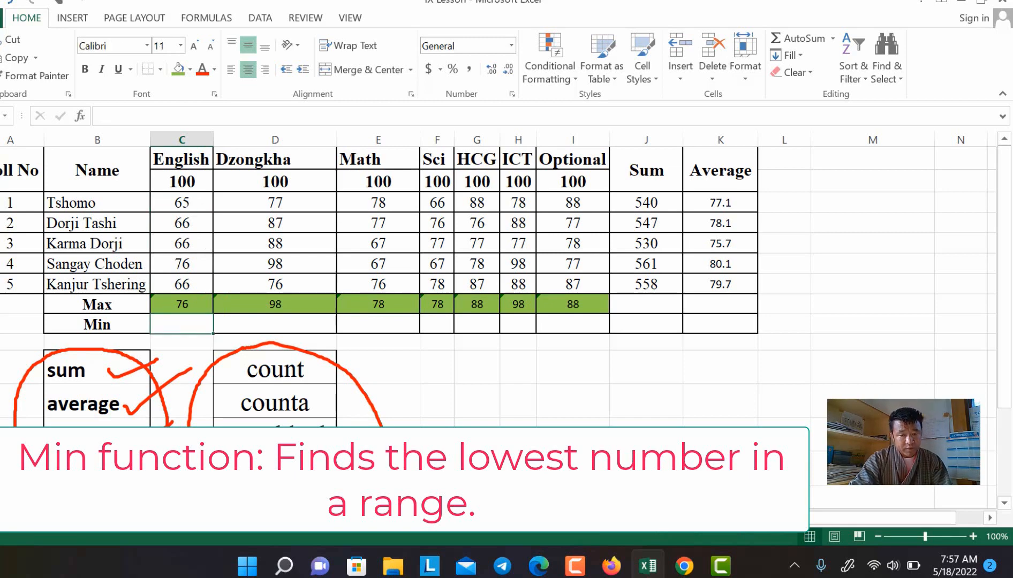
Step: Enter =MIN(C3:C7) and copy it across: 65, 76, 67, 66, 76, 77, 77
{"action": "type", "text": "="}
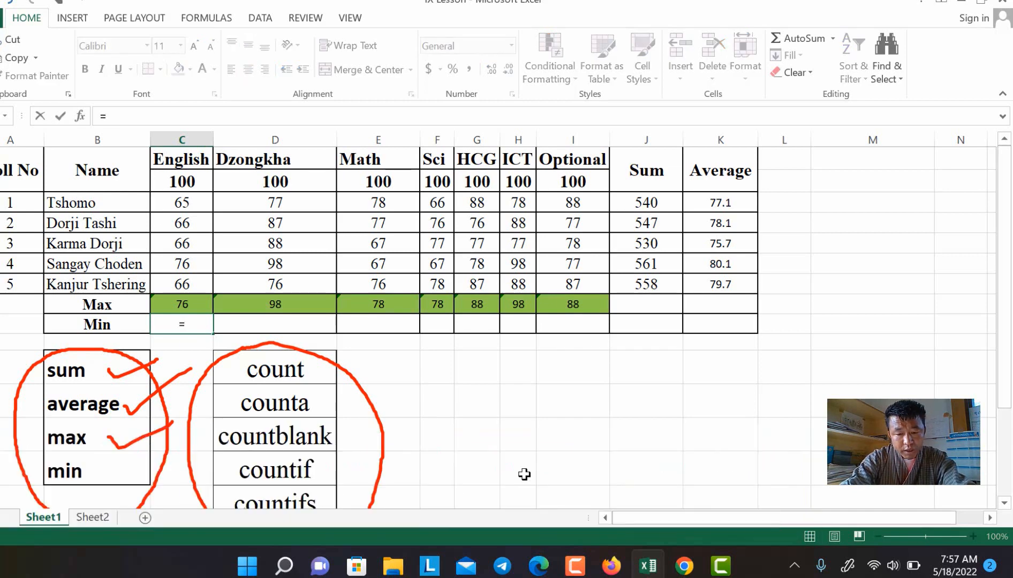
{"action": "type", "text": "min("}
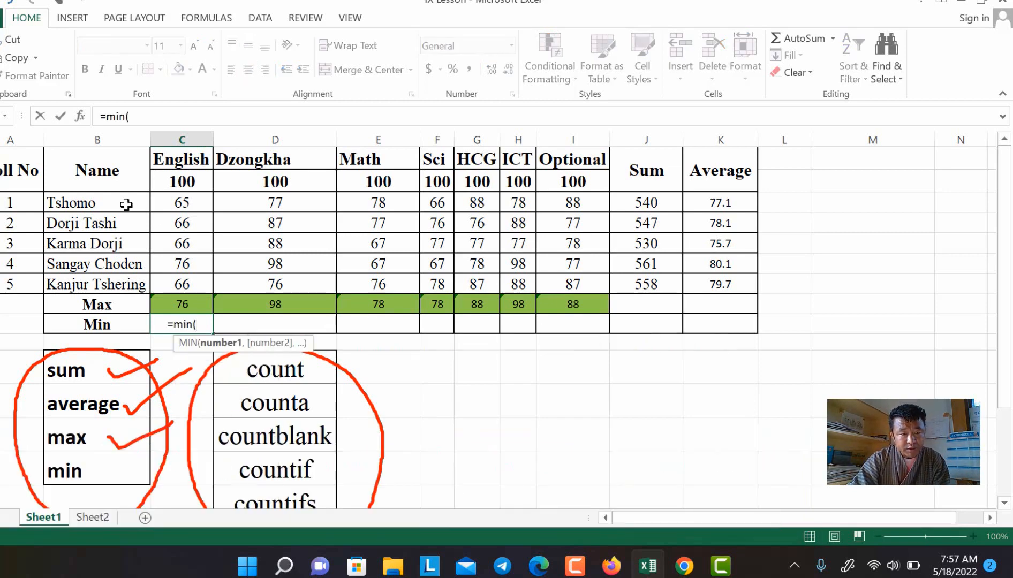
{"action": "left_click_drag", "start_coordinate": [184, 200], "coordinate": [184, 276]}
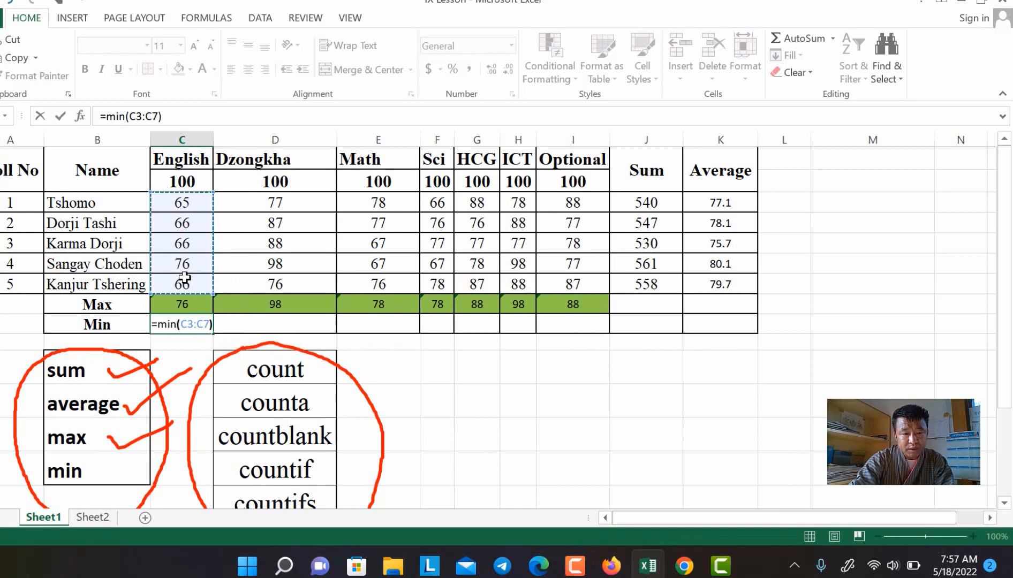
{"action": "key", "text": "Return"}
{"action": "scroll", "coordinate": [231, 304], "scroll_direction": "down", "scroll_amount": 1}
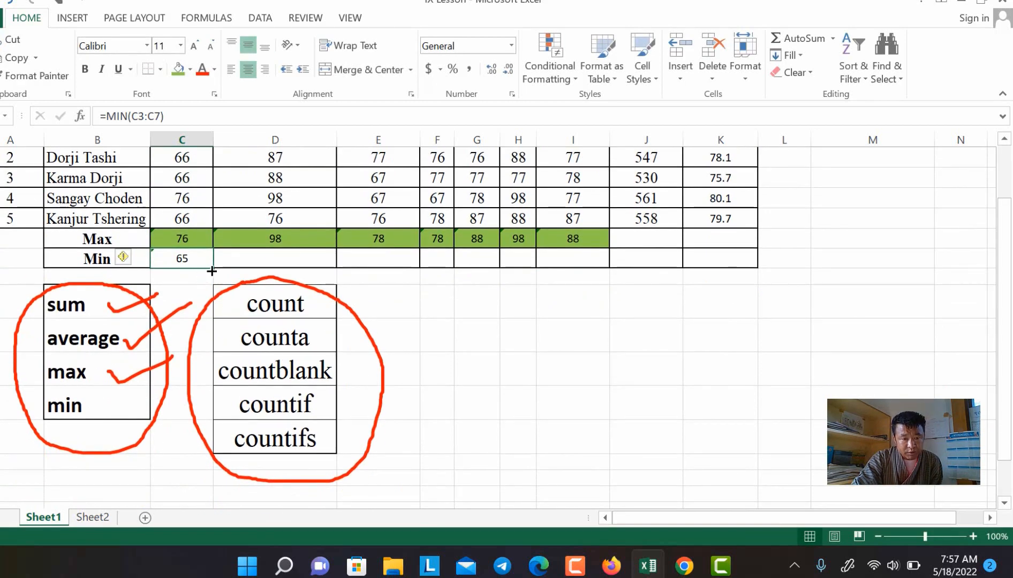
{"action": "left_click_drag", "start_coordinate": [212, 269], "coordinate": [582, 271]}
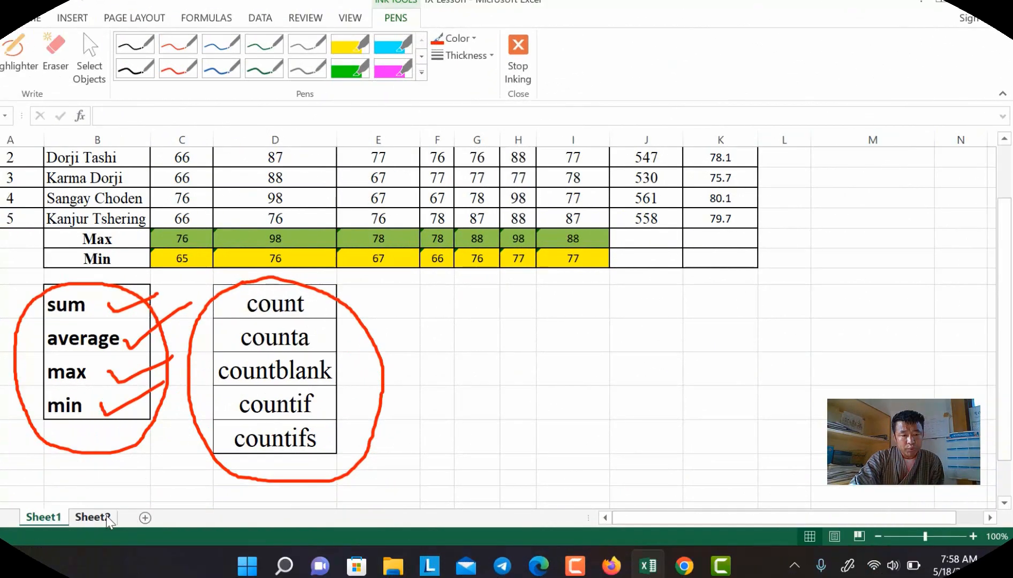
Step: Go to Sheet2 and run through count, counta, countblank, countif and countifs in the list
{"action": "left_click", "coordinate": [106, 516]}
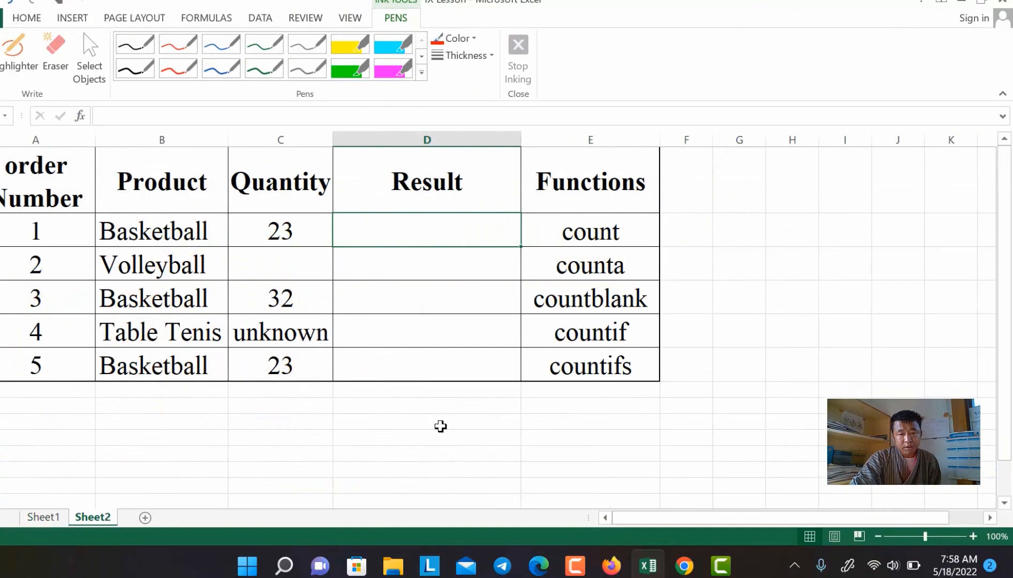
{"action": "left_click", "coordinate": [616, 227]}
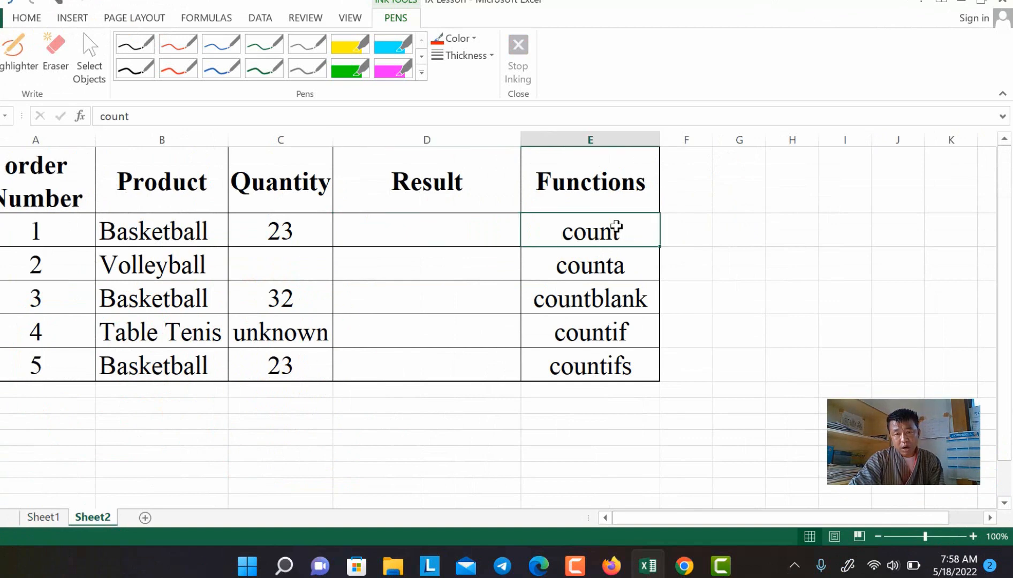
{"action": "left_click", "coordinate": [621, 271]}
{"action": "left_click", "coordinate": [618, 300]}
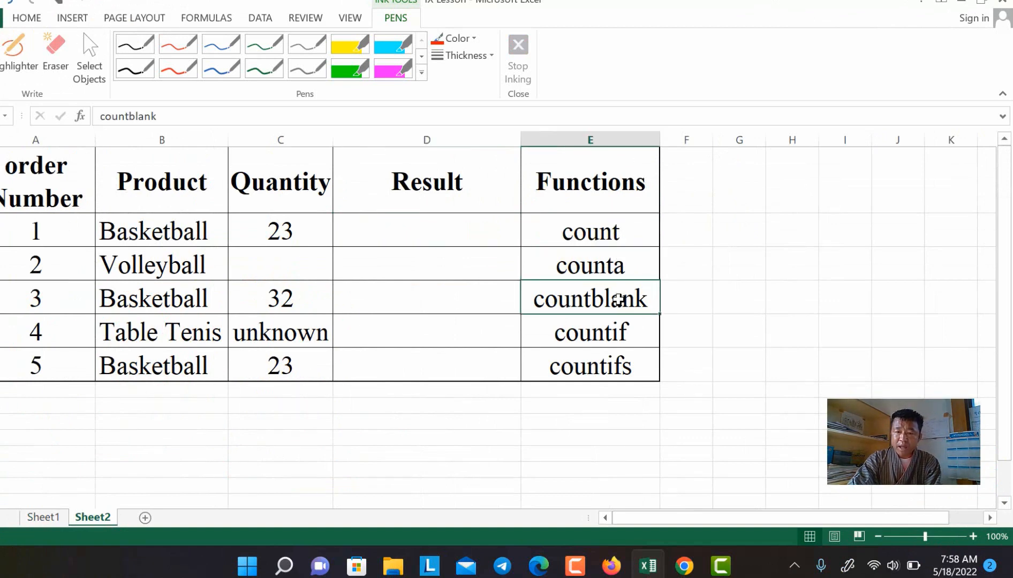
{"action": "left_click", "coordinate": [623, 337]}
{"action": "left_click", "coordinate": [624, 370]}
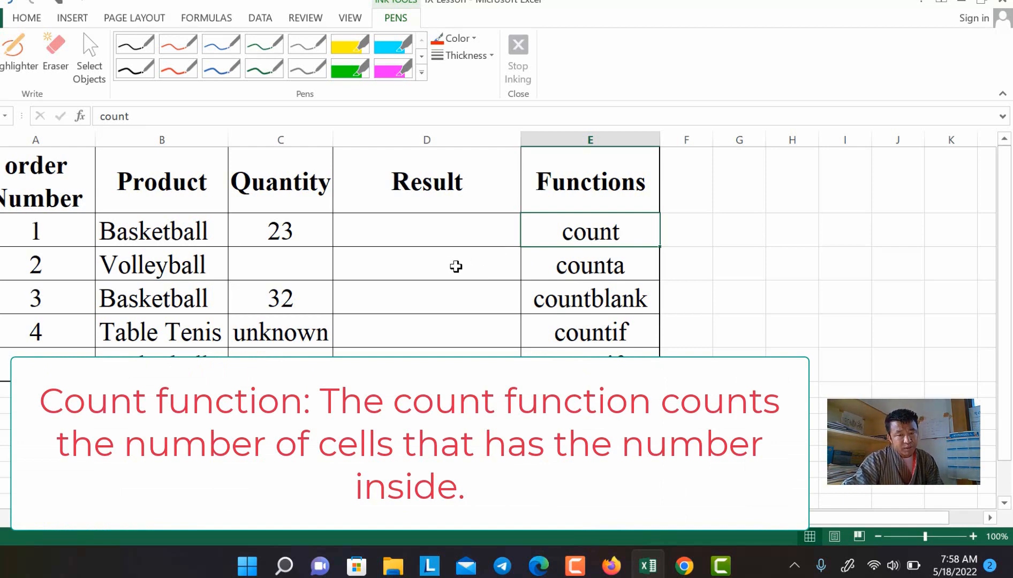
Step: Select the first Result cell and review the Quantity values, such as 23 and 32
{"action": "left_click", "coordinate": [432, 235]}
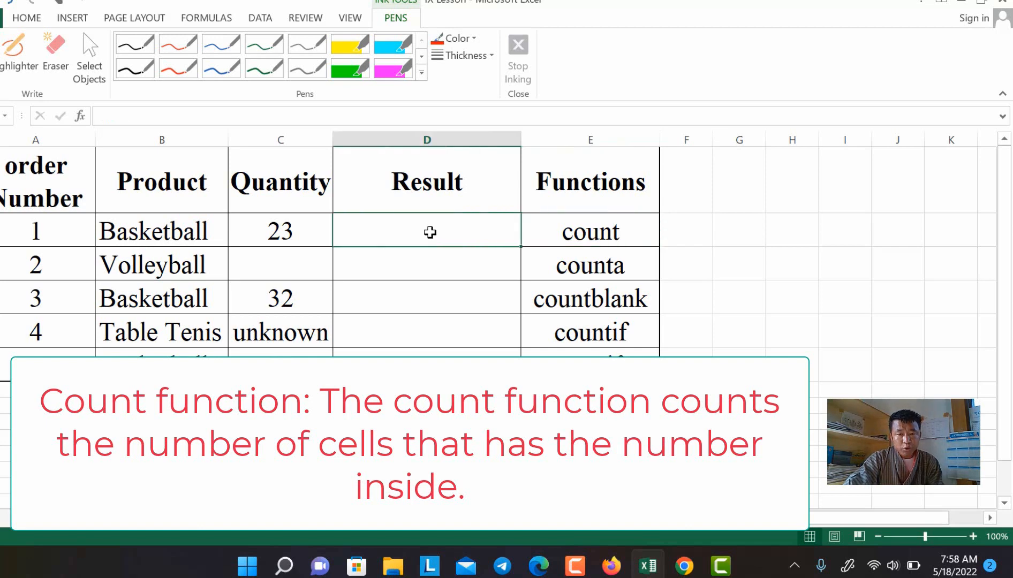
{"action": "left_click_drag", "start_coordinate": [289, 228], "coordinate": [298, 356]}
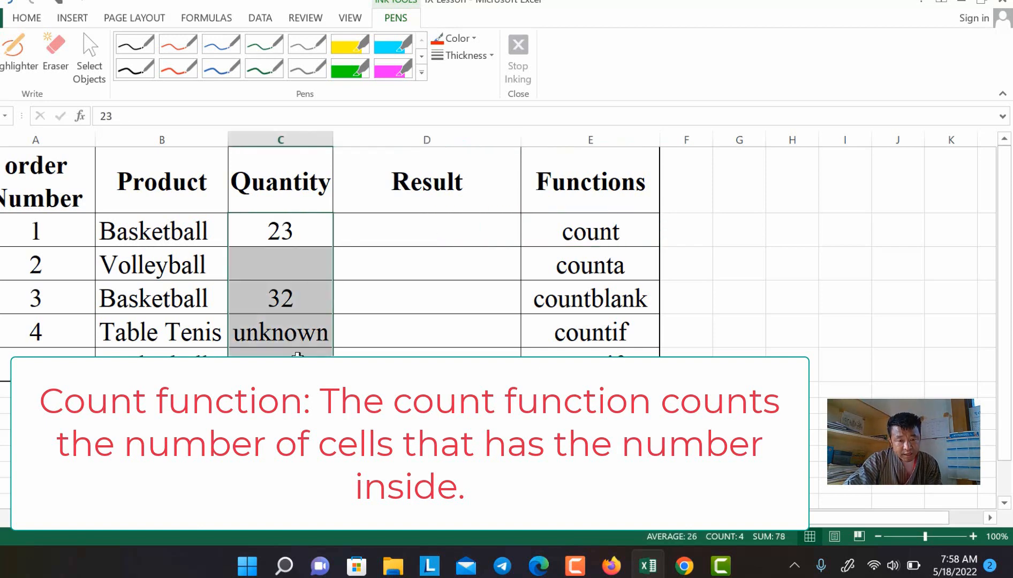
{"action": "left_click", "coordinate": [275, 230]}
{"action": "left_click", "coordinate": [280, 308]}
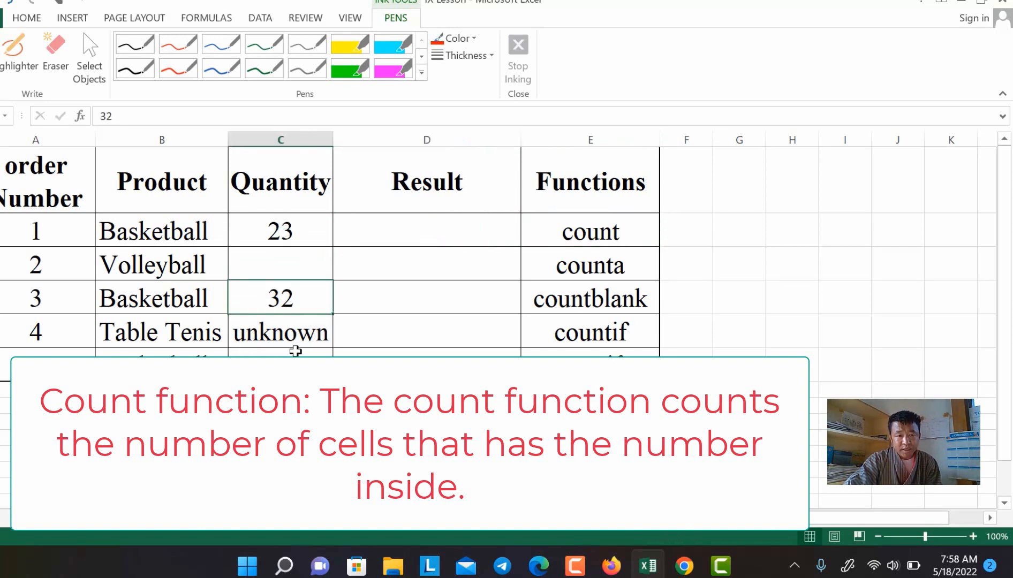
{"action": "left_click", "coordinate": [303, 348]}
{"action": "left_click", "coordinate": [400, 236]}
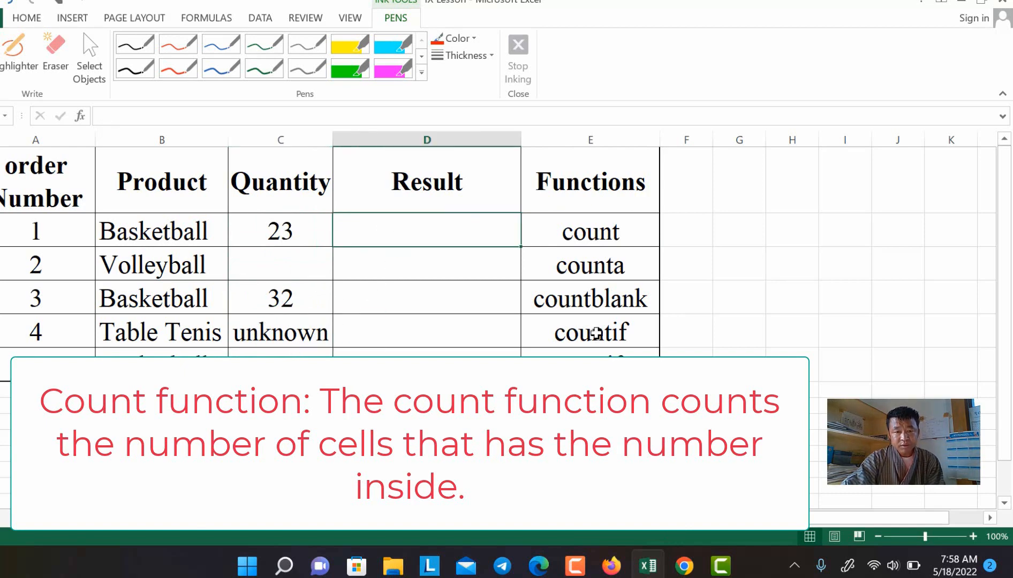
Step: Enter =COUNT(C2:C6) in D2 and confirm it counts 3 numeric quantities
{"action": "type", "text": "=count"}
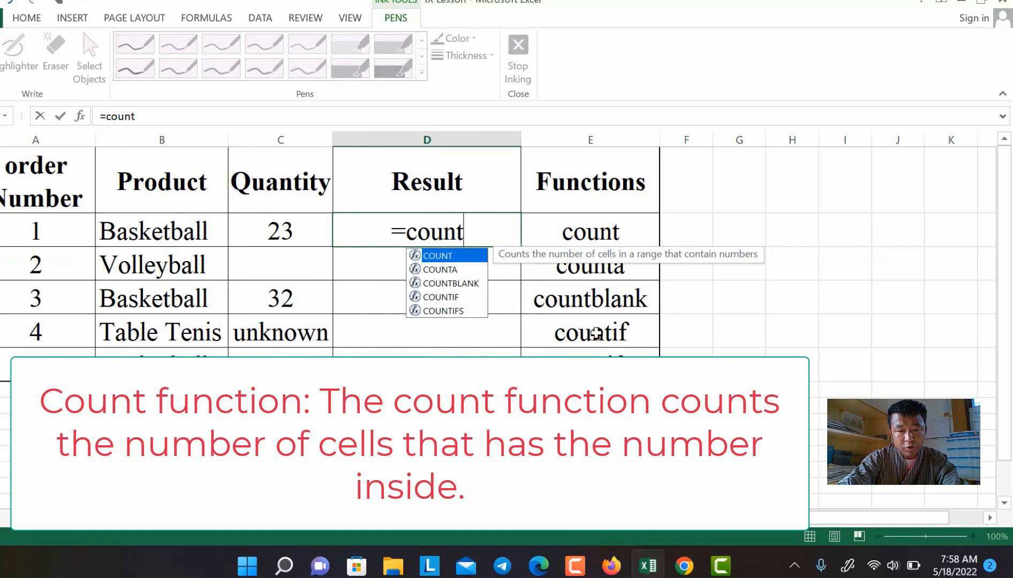
{"action": "type", "text": "("}
{"action": "left_click_drag", "start_coordinate": [267, 226], "coordinate": [266, 356]}
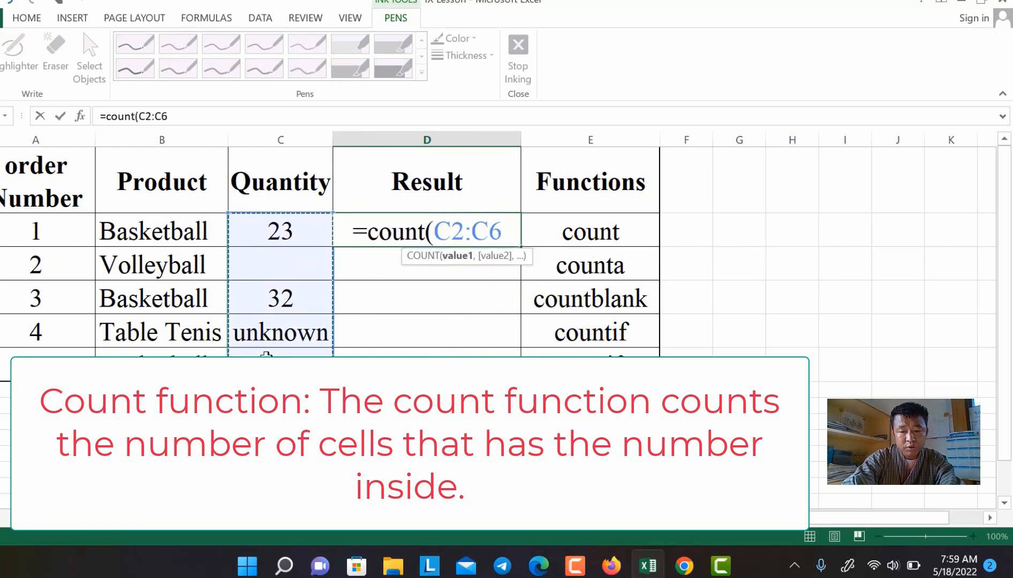
{"action": "type", "text": ")"}
{"action": "key", "text": "Return"}
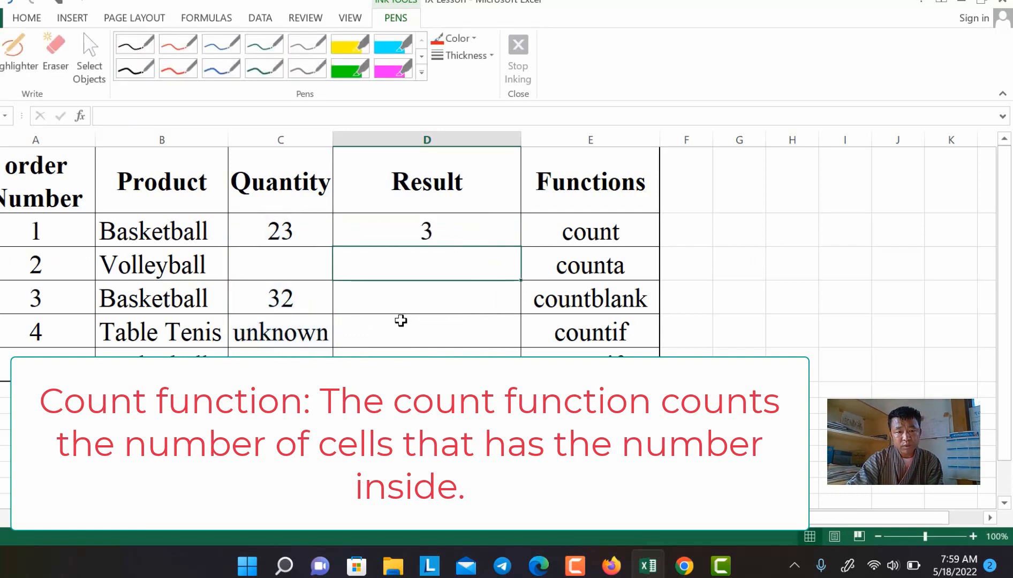
{"action": "left_click", "coordinate": [422, 227]}
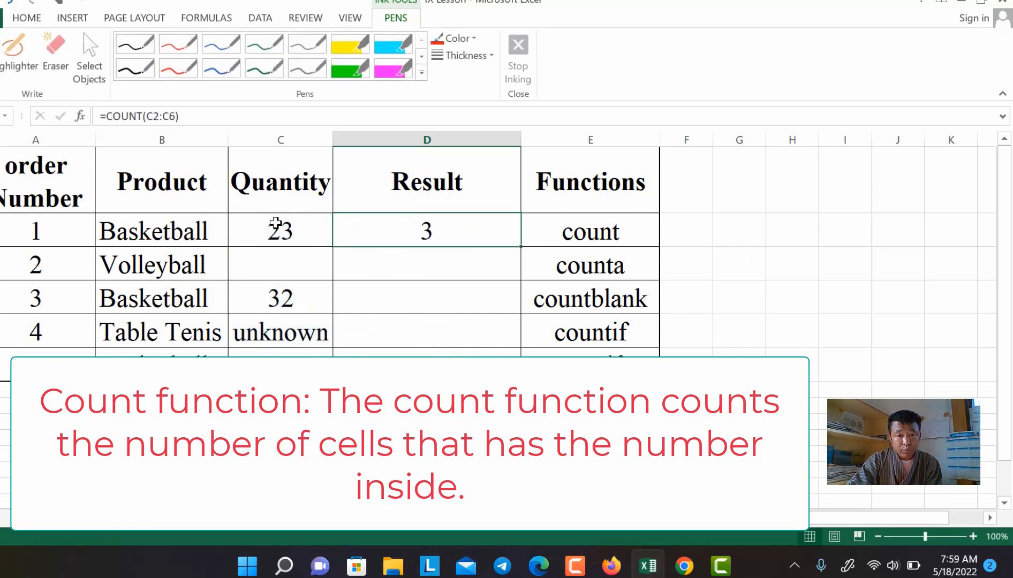
{"action": "left_click_drag", "start_coordinate": [275, 225], "coordinate": [261, 355]}
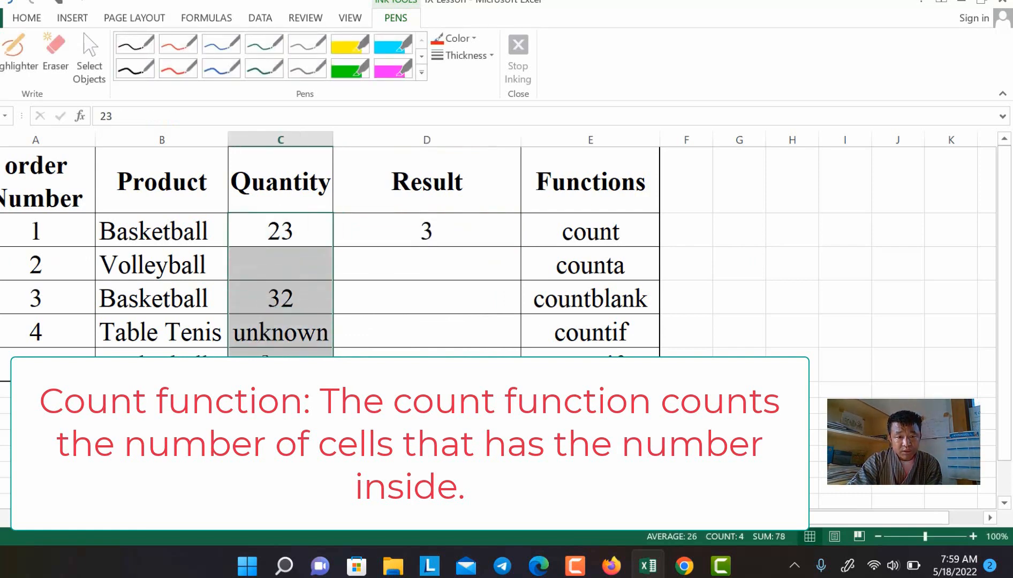
{"action": "left_click", "coordinate": [280, 298]}
{"action": "left_click", "coordinate": [283, 228]}
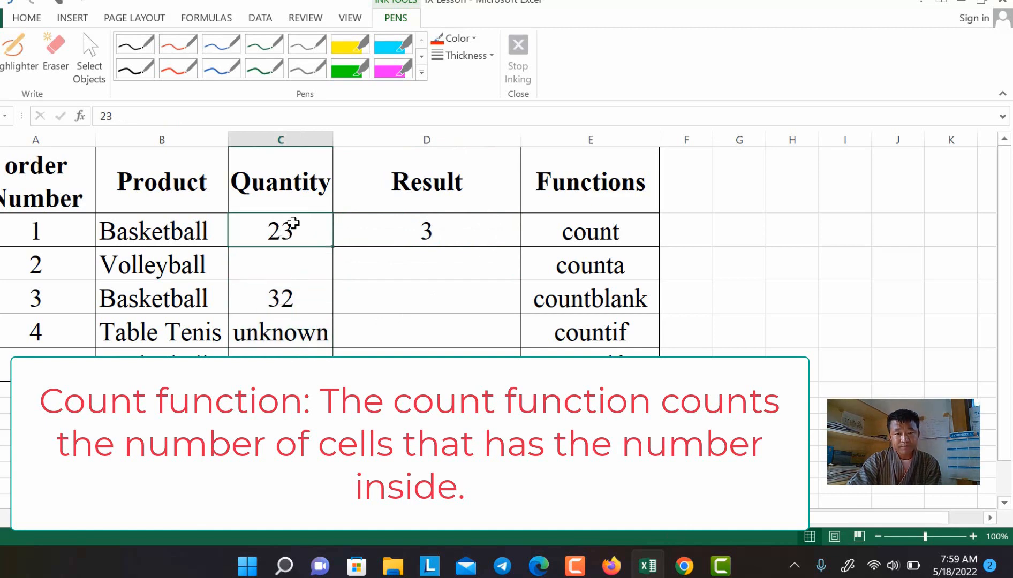
{"action": "left_click", "coordinate": [440, 233]}
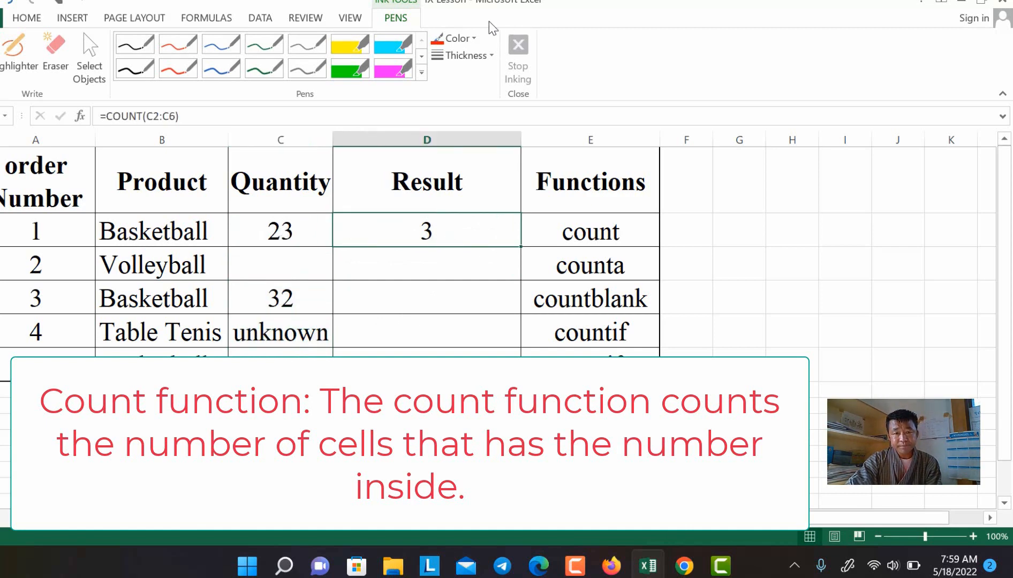
Step: Draw a red ink tick beside count in the function list and stop inking
{"action": "left_click", "coordinate": [456, 39]}
{"action": "left_click", "coordinate": [448, 176]}
{"action": "left_click_drag", "start_coordinate": [635, 236], "coordinate": [759, 201]}
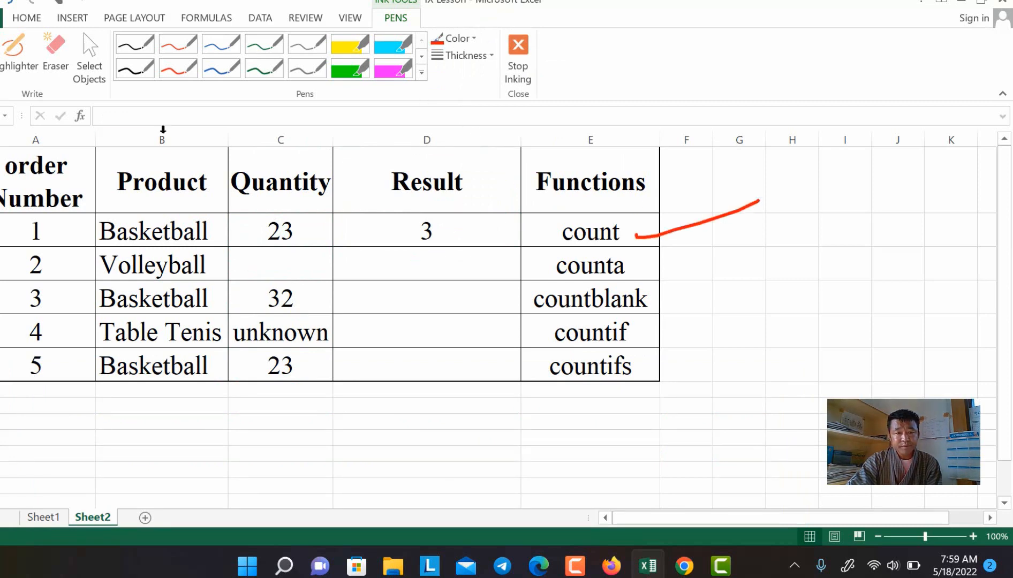
{"action": "left_click", "coordinate": [27, 17]}
{"action": "left_click", "coordinate": [404, 269]}
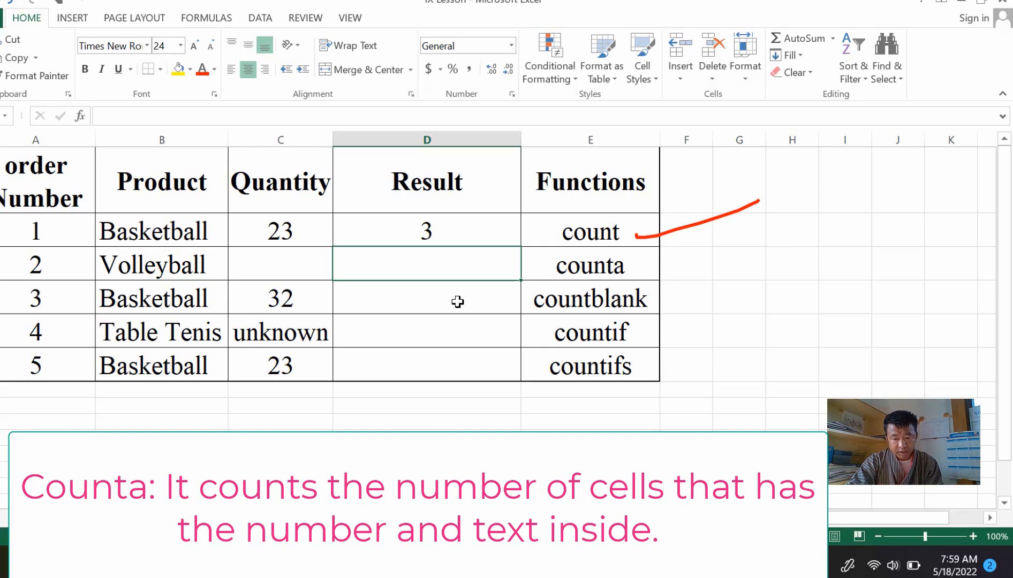
Step: Enter =COUNTA(C2:C6) in the counta Result cell
{"action": "type", "text": "="}
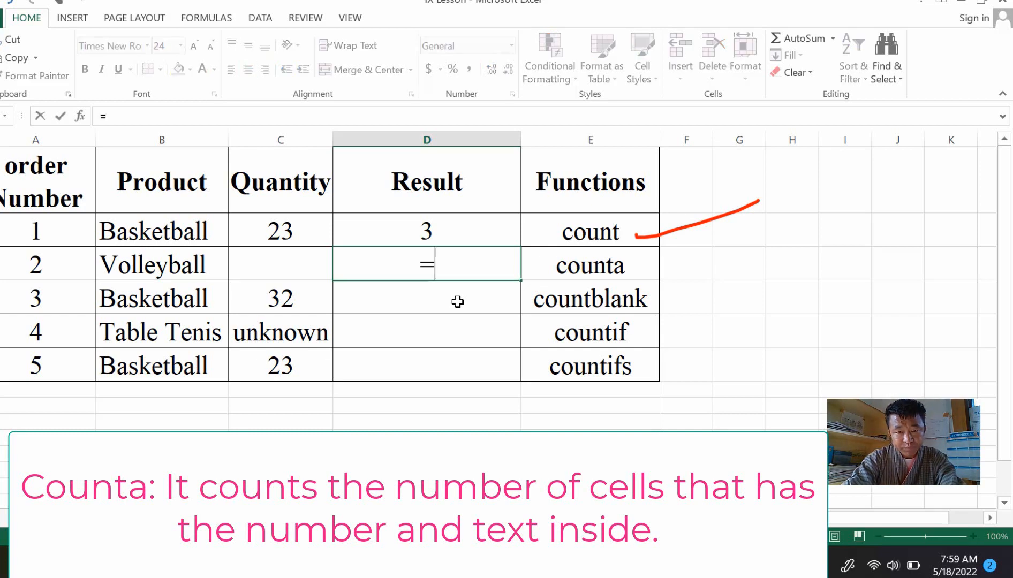
{"action": "type", "text": "coun"}
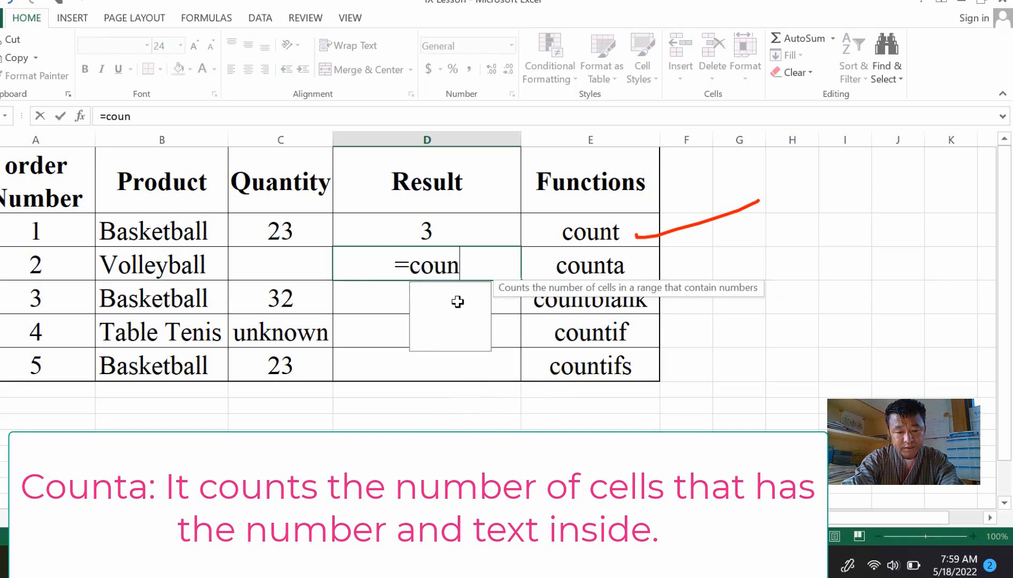
{"action": "type", "text": "ta("}
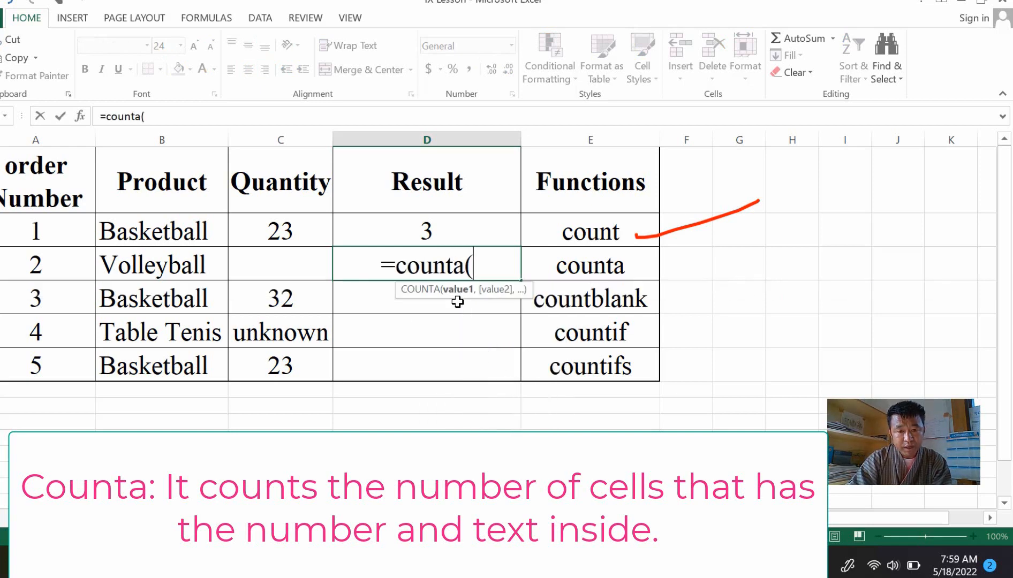
{"action": "left_click_drag", "start_coordinate": [318, 227], "coordinate": [290, 365]}
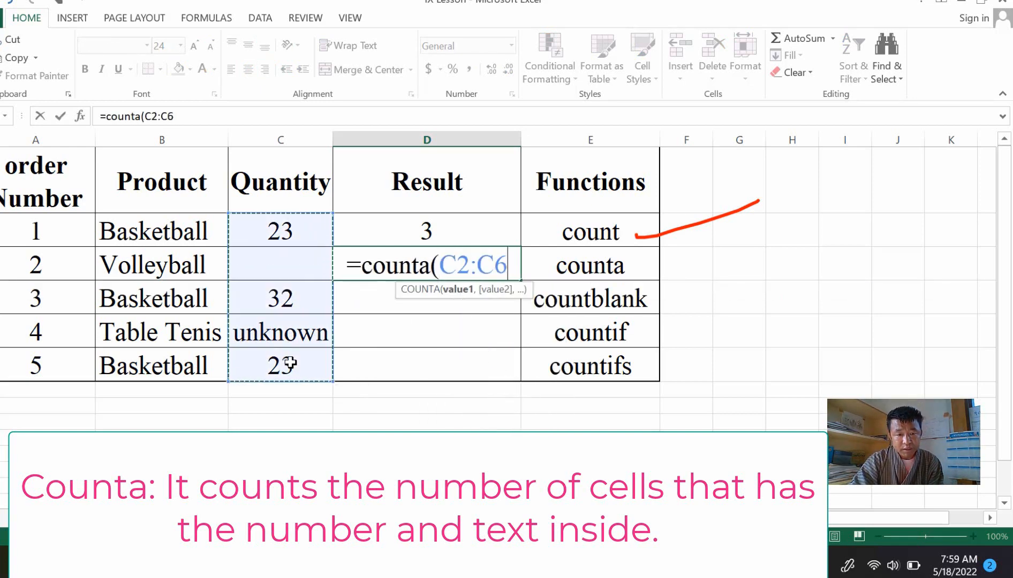
{"action": "type", "text": ")"}
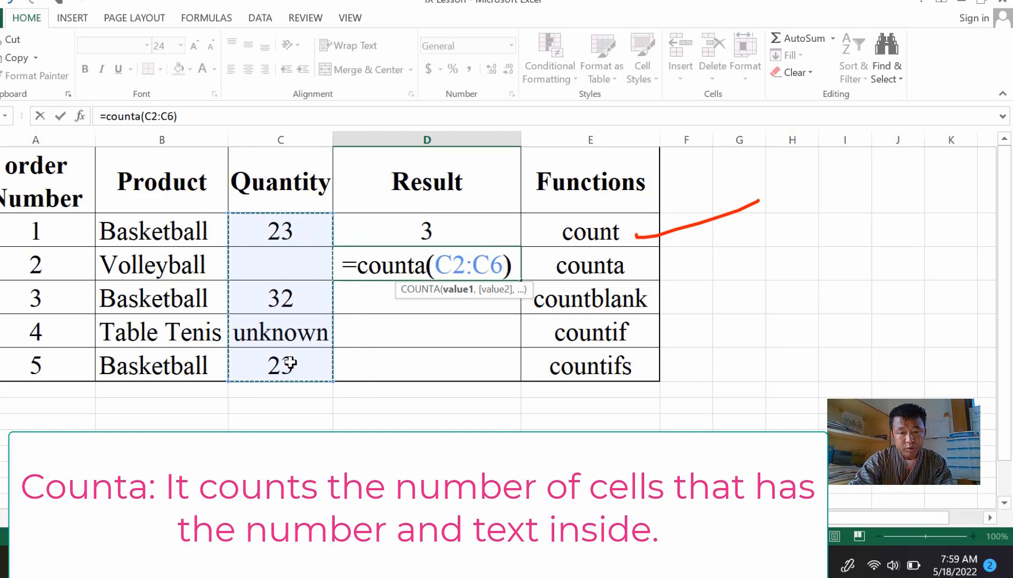
{"action": "key", "text": "Return"}
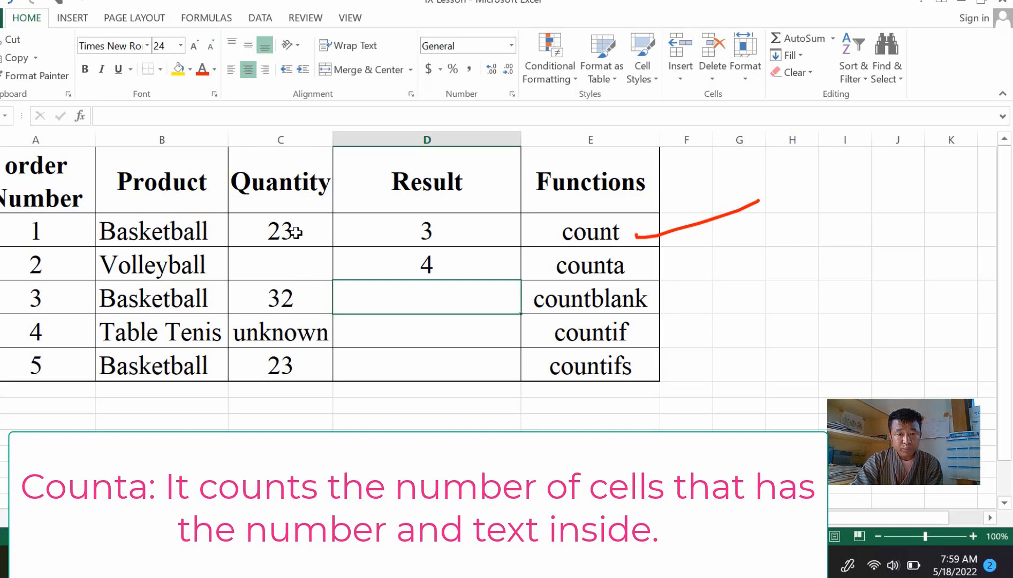
Step: Check the COUNTA result of 4 against the Quantity cells C2:C6, including the text entry
{"action": "left_click", "coordinate": [290, 336]}
{"action": "left_click", "coordinate": [426, 265]}
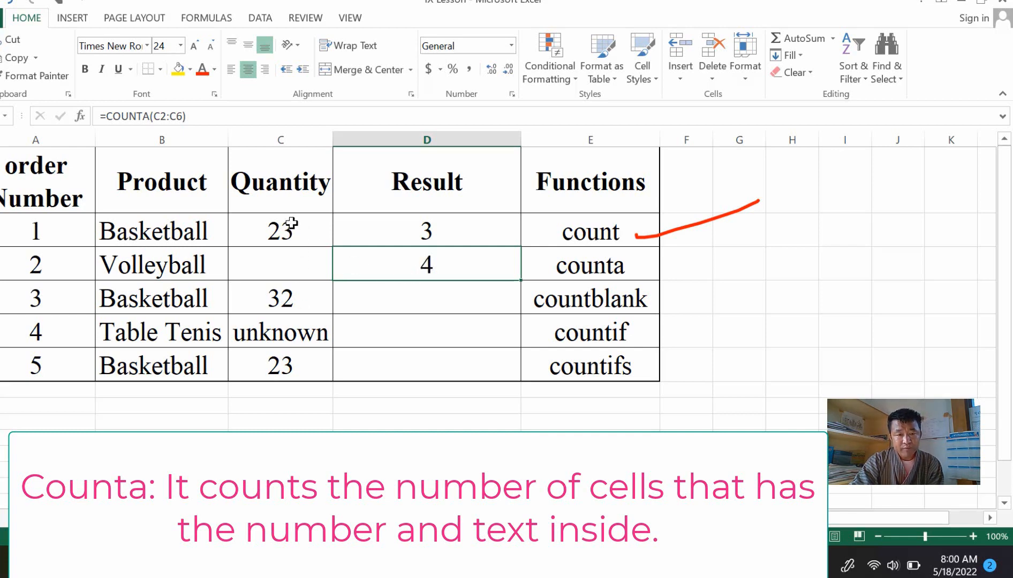
{"action": "left_click_drag", "start_coordinate": [289, 231], "coordinate": [284, 360]}
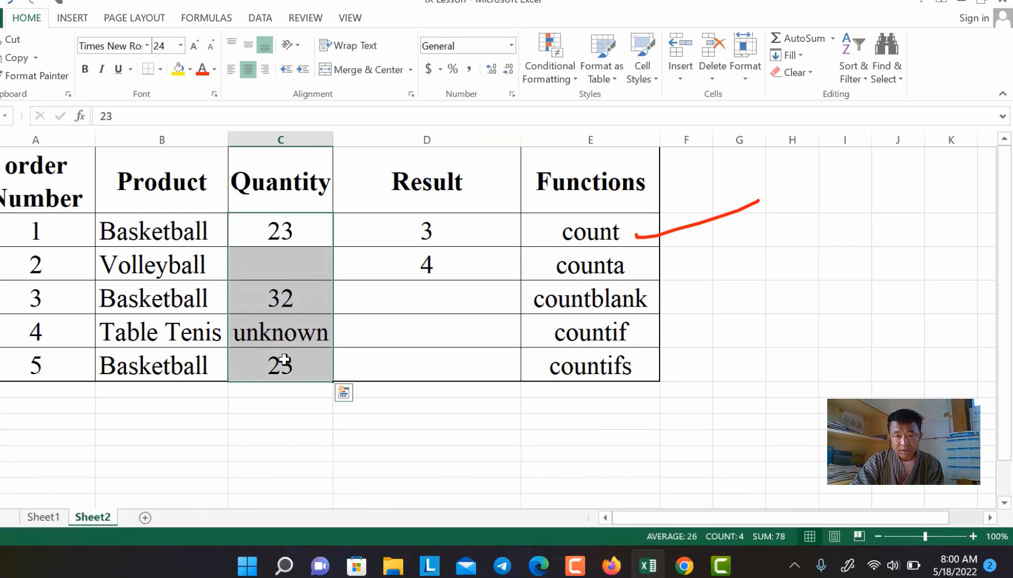
{"action": "left_click", "coordinate": [405, 263]}
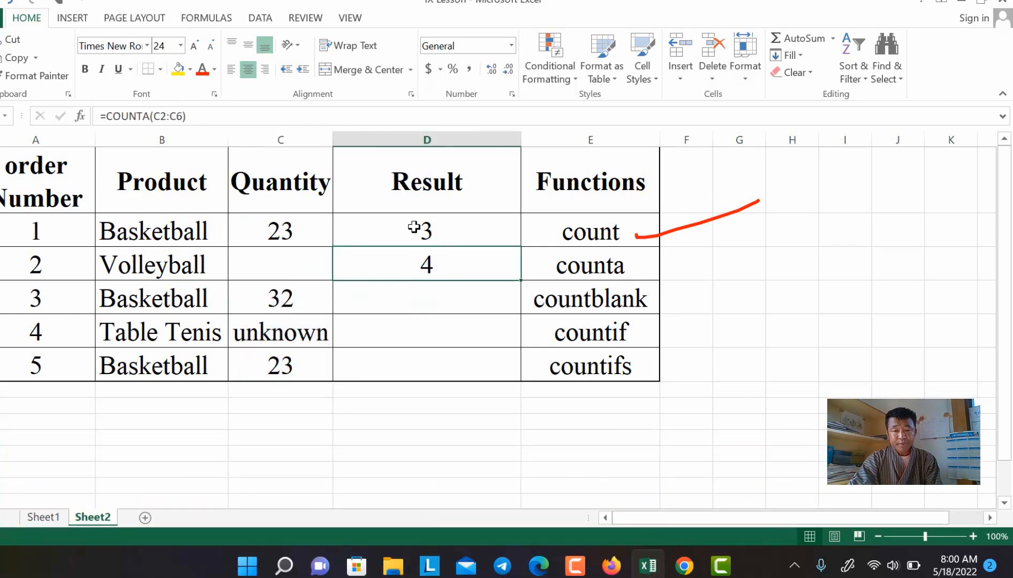
{"action": "left_click", "coordinate": [191, 433]}
Step: Draw a red ink check mark beside counta and return to the Home tools
{"action": "left_click", "coordinate": [396, 18]}
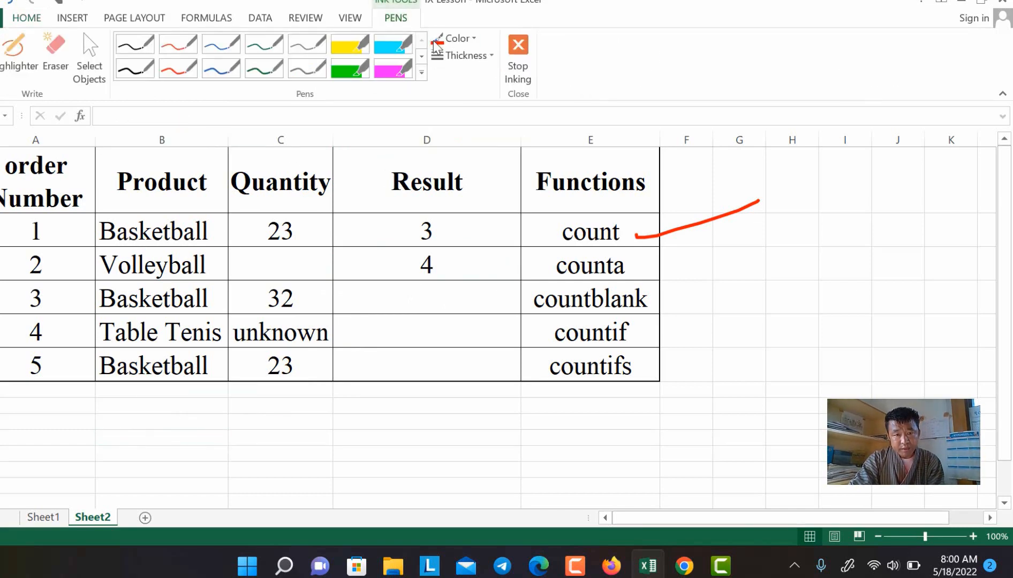
{"action": "left_click", "coordinate": [455, 38]}
{"action": "left_click", "coordinate": [447, 176]}
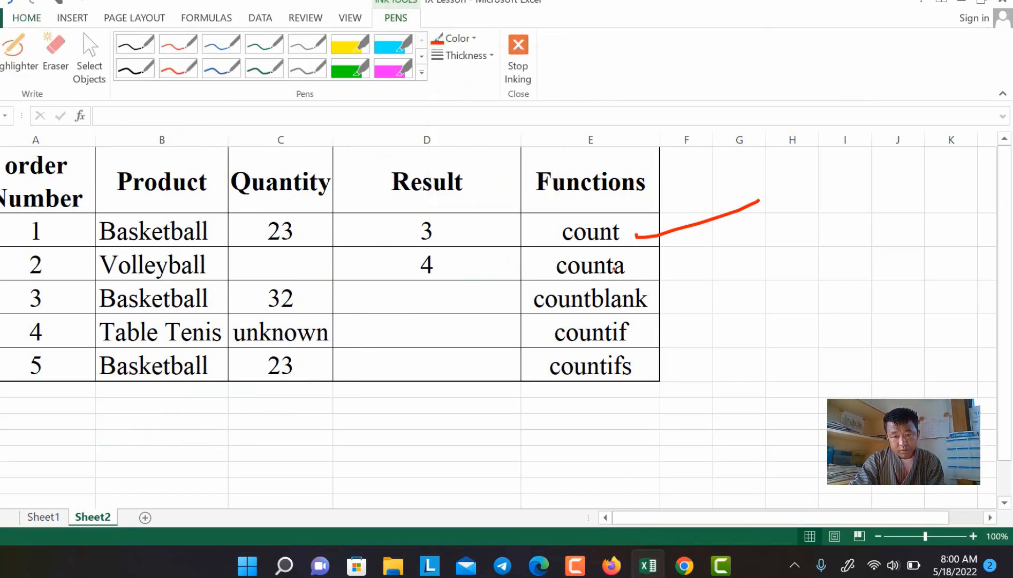
{"action": "left_click_drag", "start_coordinate": [636, 271], "coordinate": [700, 251]}
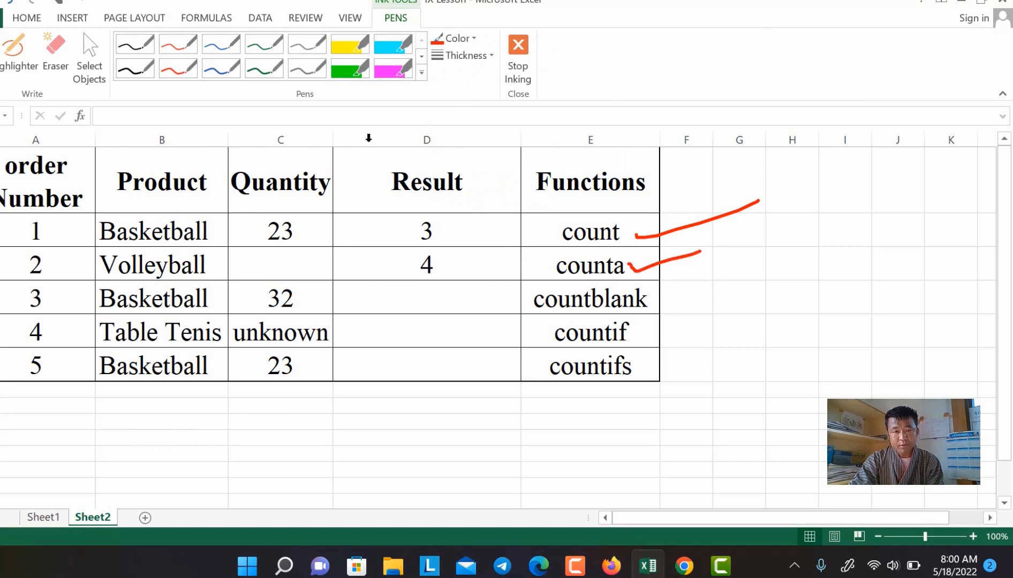
{"action": "left_click", "coordinate": [31, 19]}
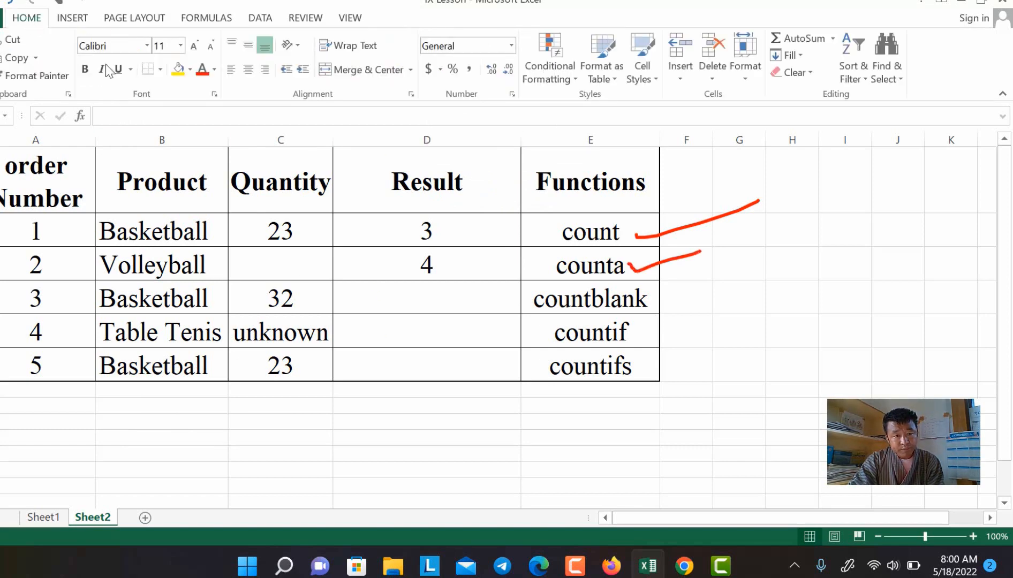
{"action": "left_click", "coordinate": [440, 296]}
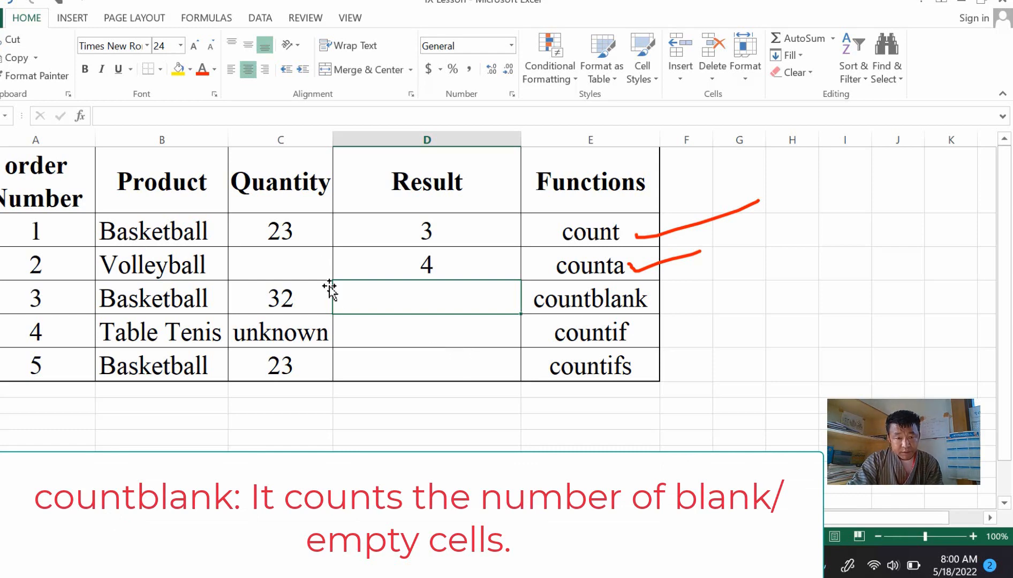
Step: Point out the empty Volleyball cell in Quantity C2:C6, then select the countblank Result cell
{"action": "left_click_drag", "start_coordinate": [303, 230], "coordinate": [291, 355]}
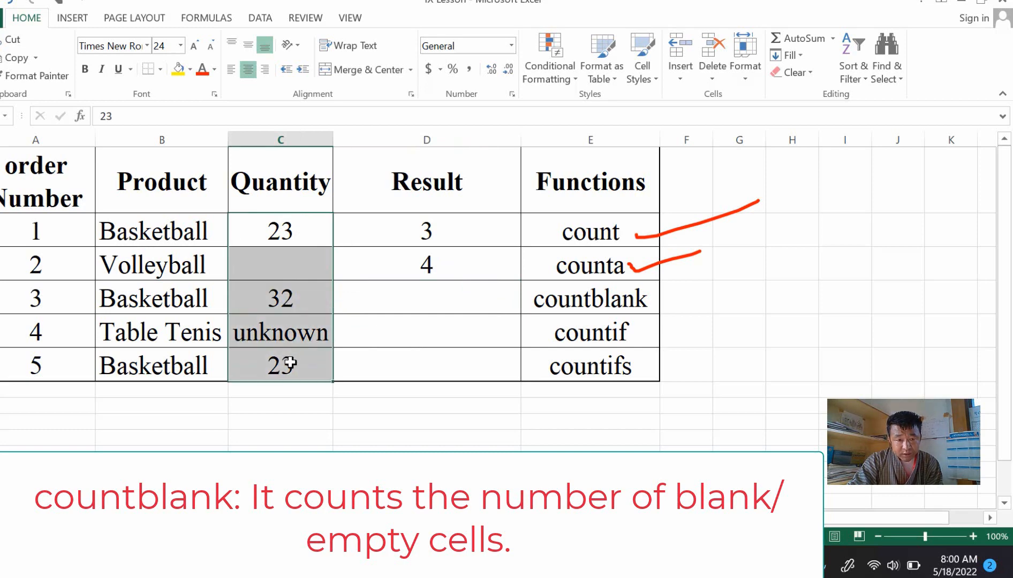
{"action": "left_click", "coordinate": [294, 263]}
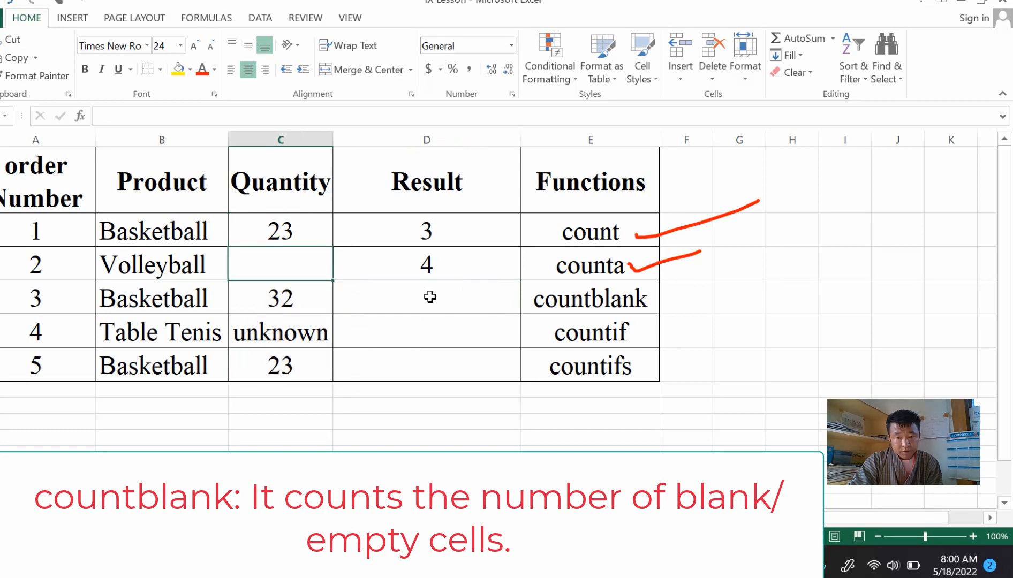
{"action": "left_click", "coordinate": [430, 297]}
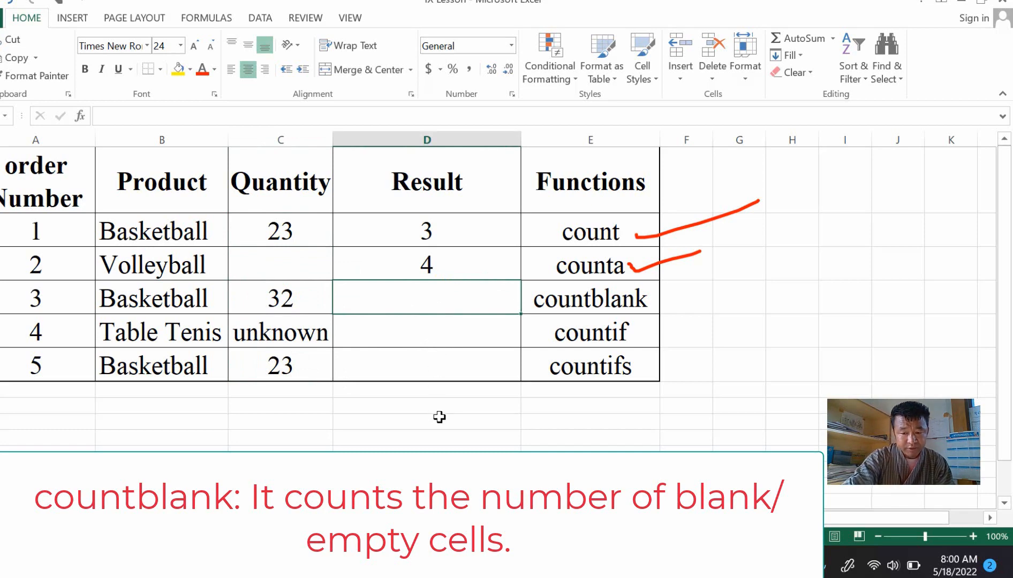
Step: Enter =COUNTBLANK(C2:C6), giving 1, and compare it with the empty Volleyball quantity
{"action": "type", "text": "=co"}
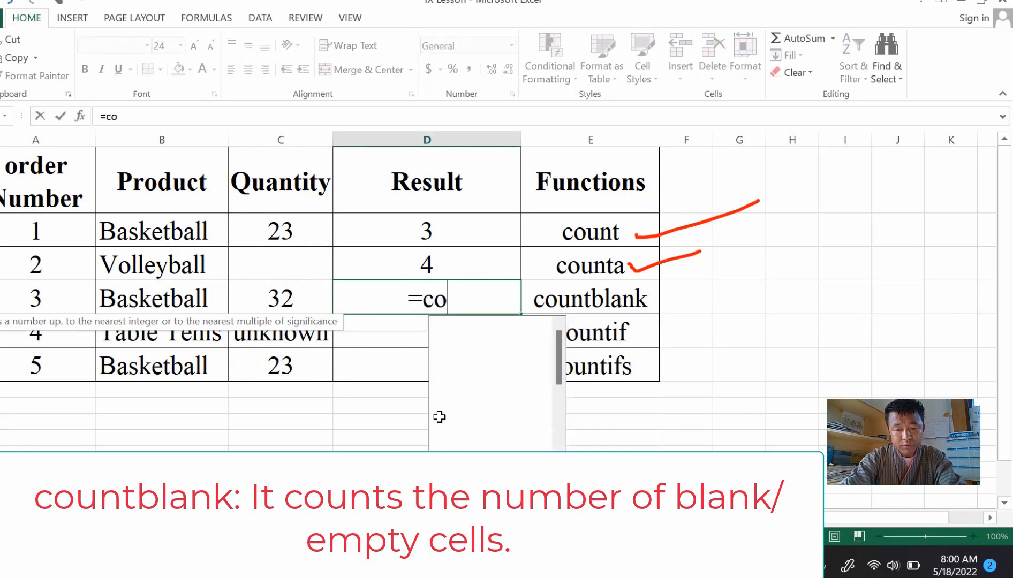
{"action": "type", "text": "untblank"}
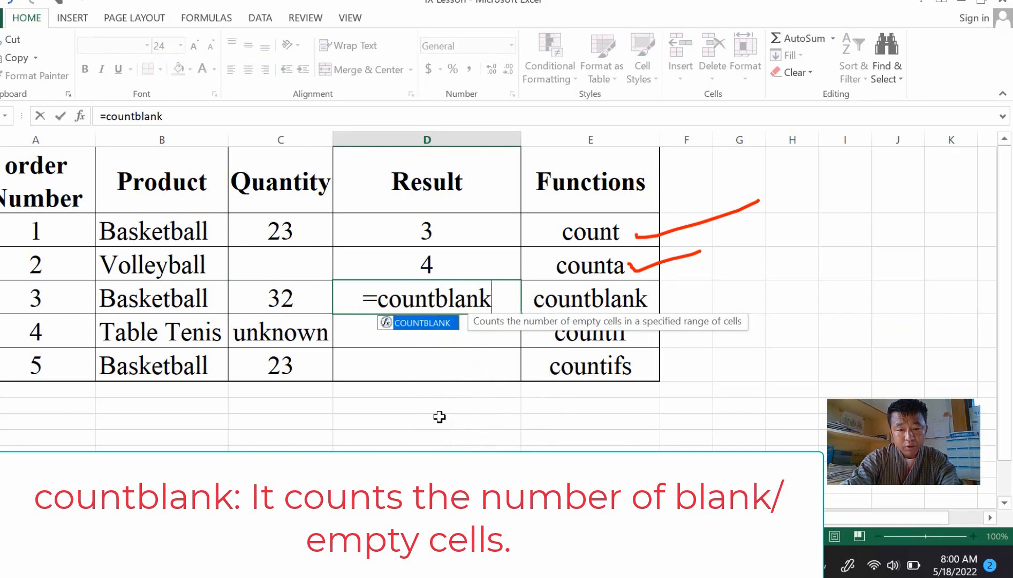
{"action": "type", "text": "("}
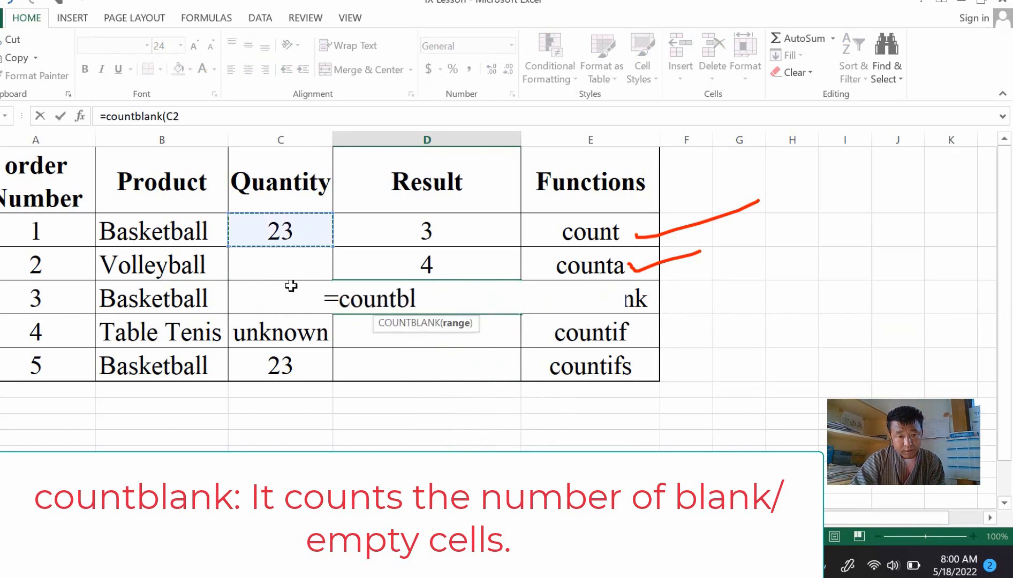
{"action": "left_click_drag", "start_coordinate": [291, 222], "coordinate": [290, 366]}
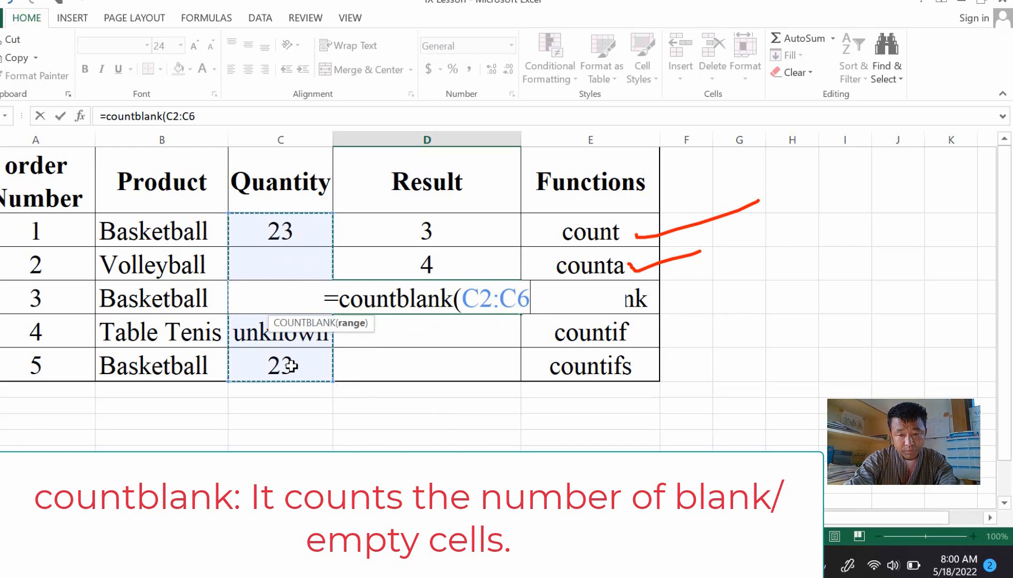
{"action": "type", "text": ")"}
{"action": "key", "text": "Return"}
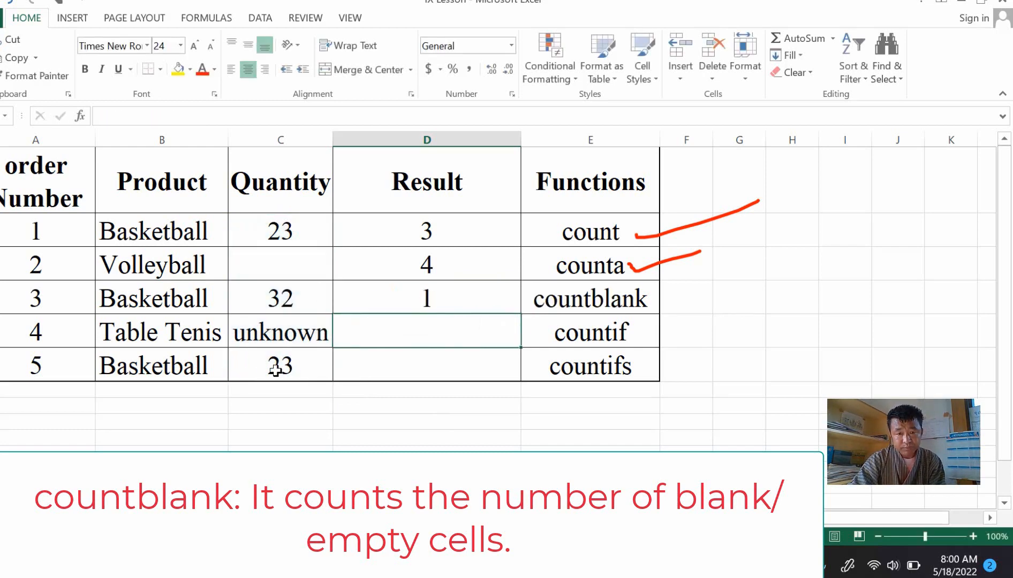
{"action": "left_click", "coordinate": [444, 303]}
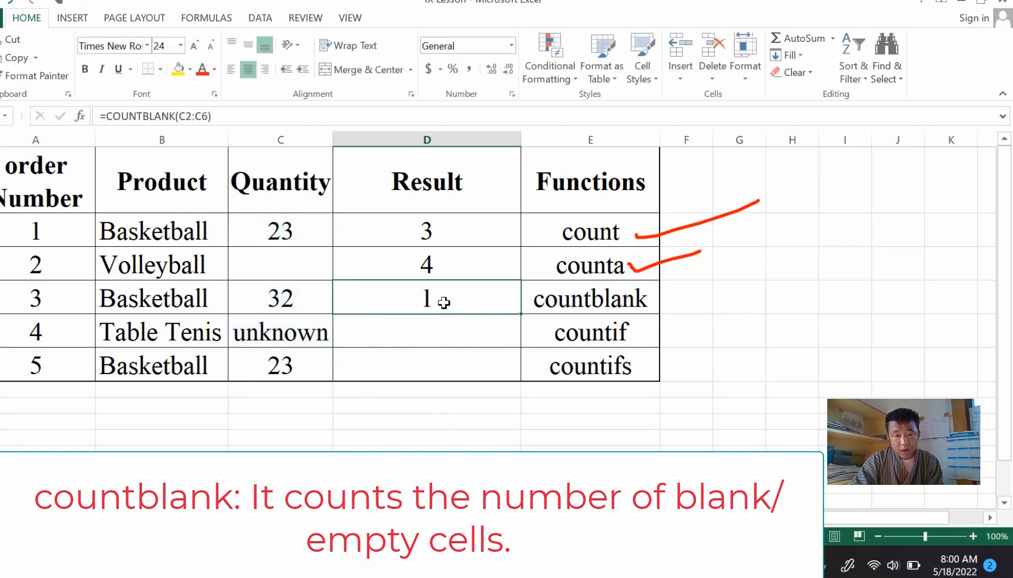
{"action": "left_click", "coordinate": [293, 267]}
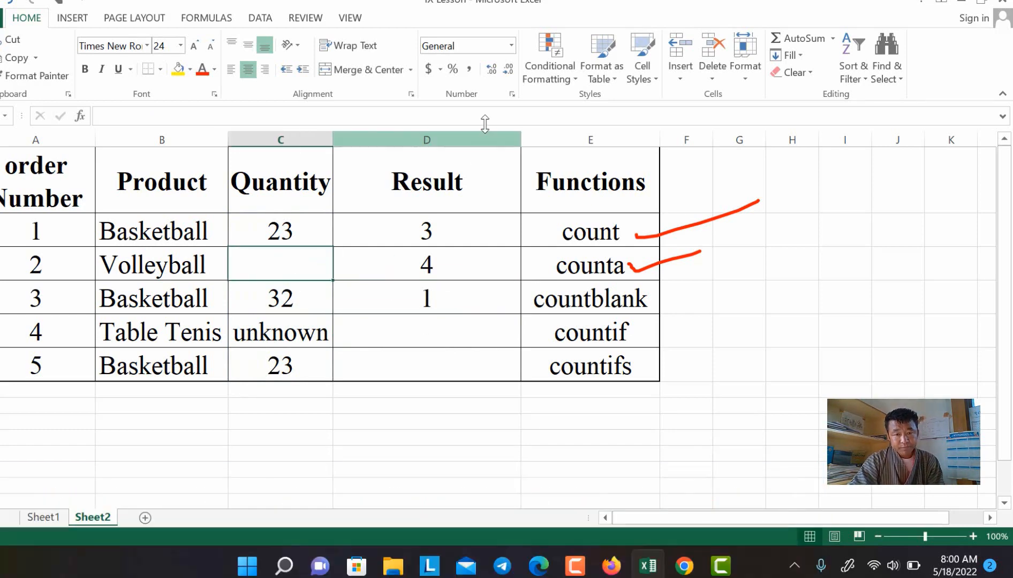
Step: Mark countblank as done with a red ink check mark, then leave the pen tools
{"action": "left_click", "coordinate": [174, 431]}
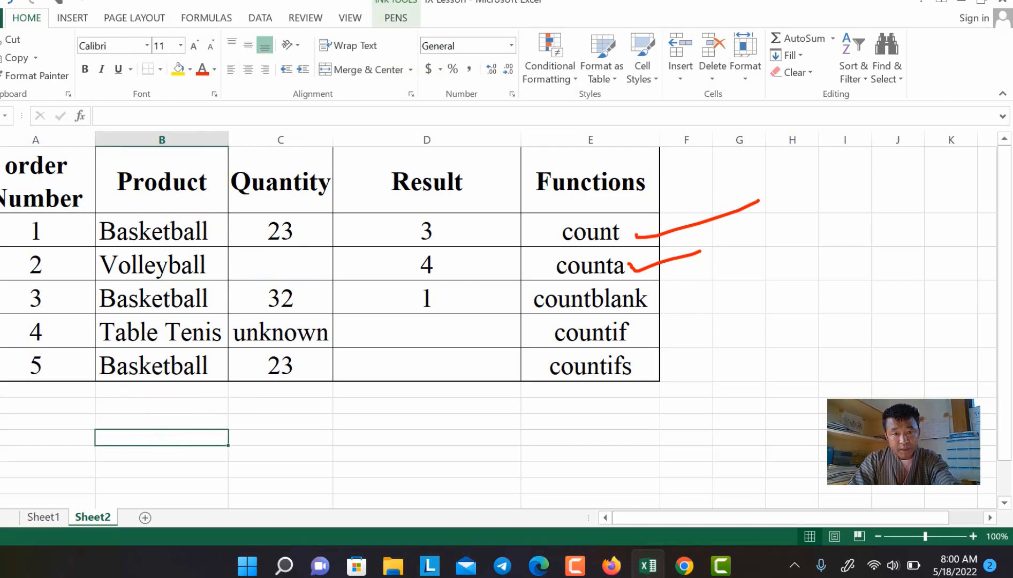
{"action": "left_click", "coordinate": [401, 17]}
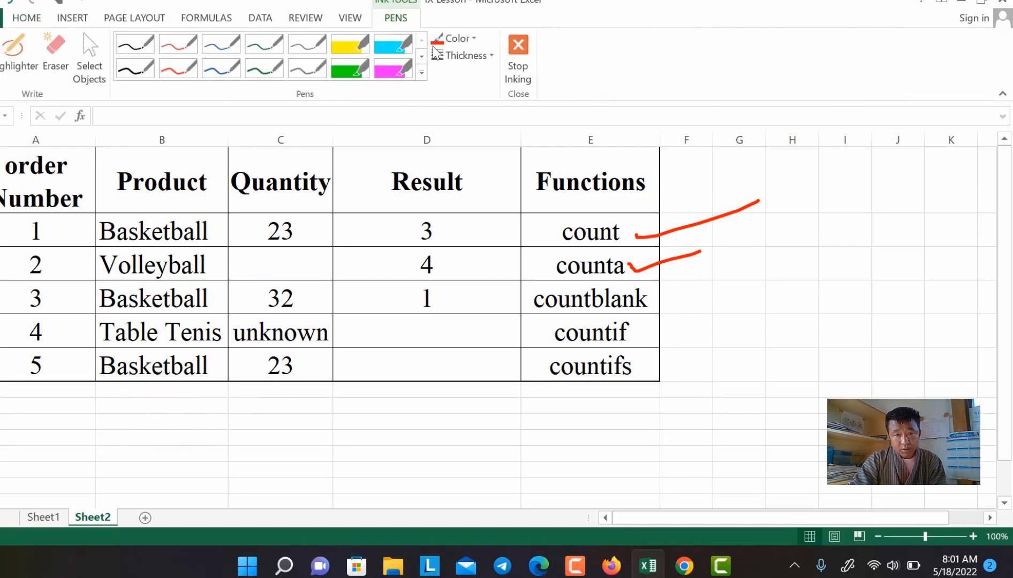
{"action": "left_click", "coordinate": [451, 40]}
{"action": "left_click", "coordinate": [450, 172]}
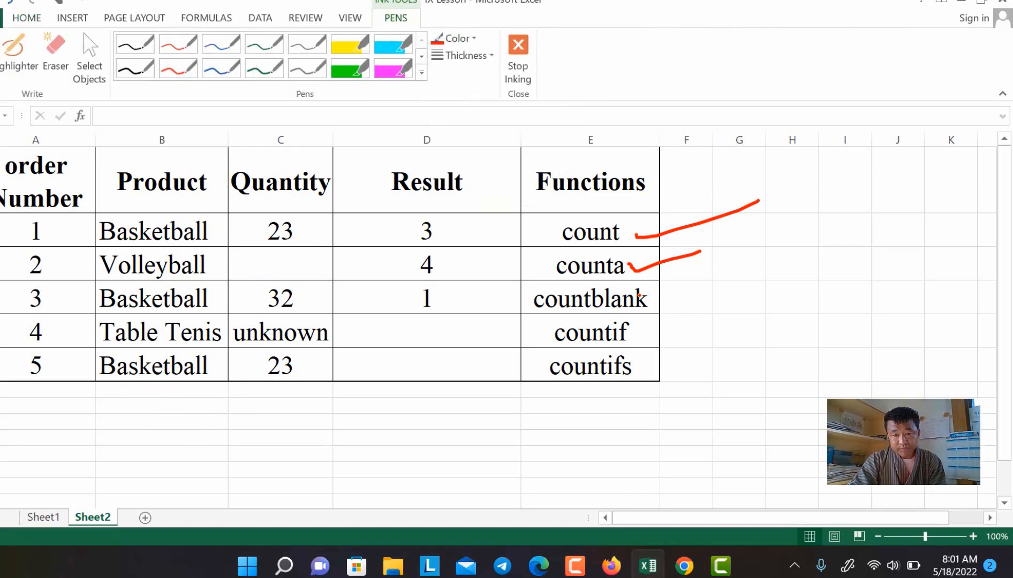
{"action": "left_click_drag", "start_coordinate": [654, 305], "coordinate": [749, 251]}
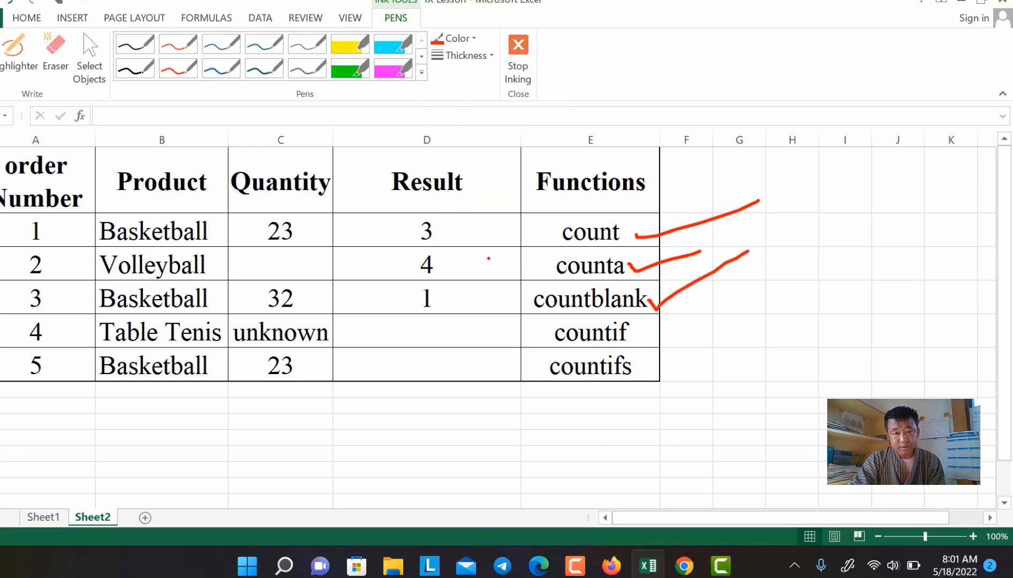
{"action": "left_click", "coordinate": [29, 20]}
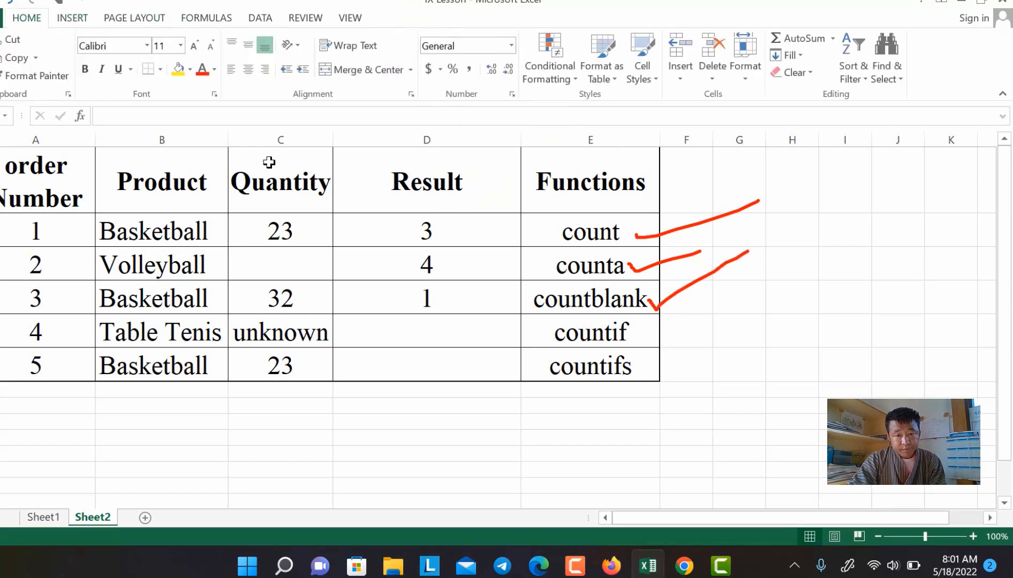
{"action": "left_click", "coordinate": [406, 325]}
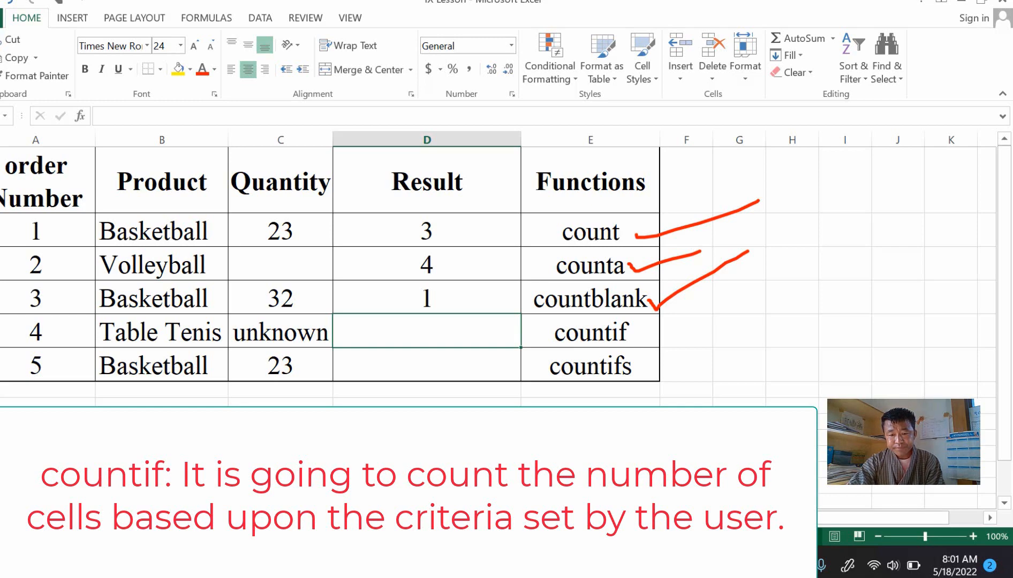
{"action": "key", "text": "alt+Tab"}
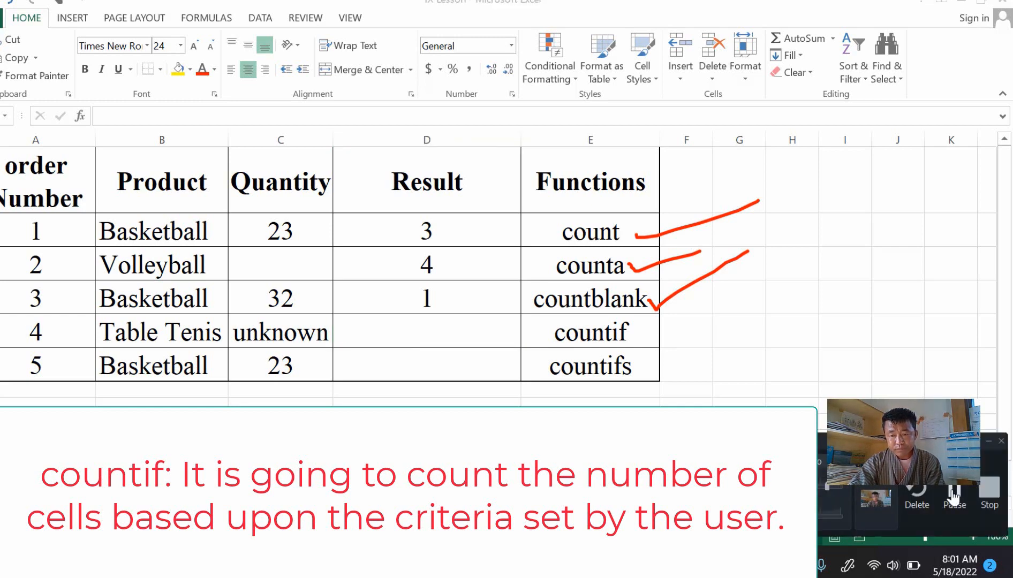